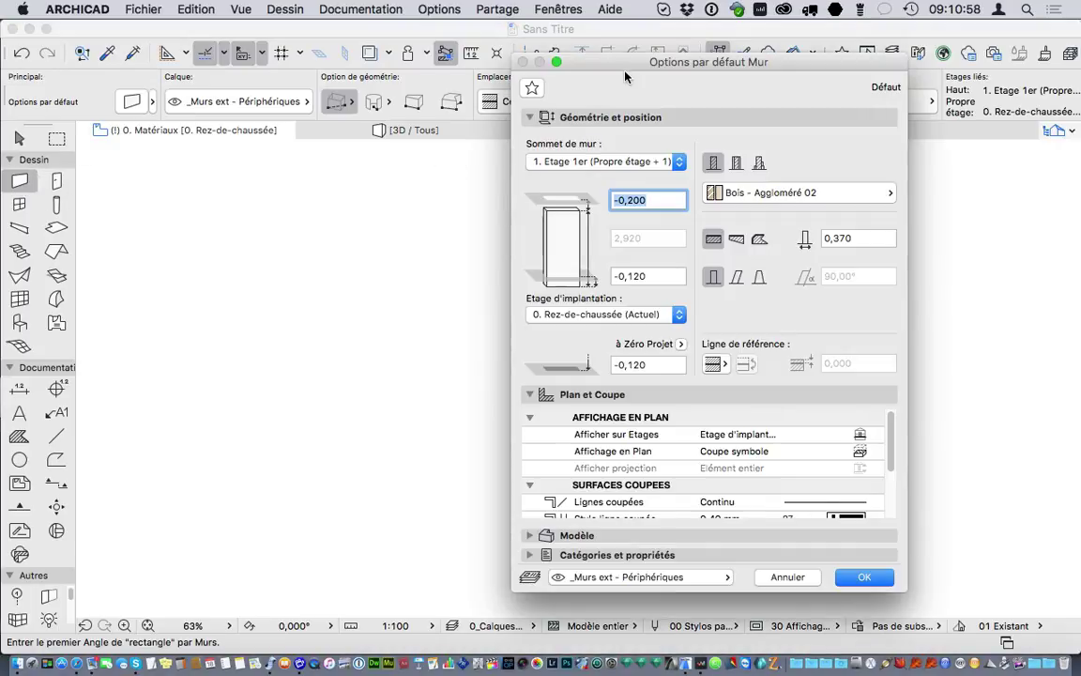
Step: Review the building materials for basic walls and the available composite structures in the default wall settings without keeping any change
drag(561, 63, 377, 54)
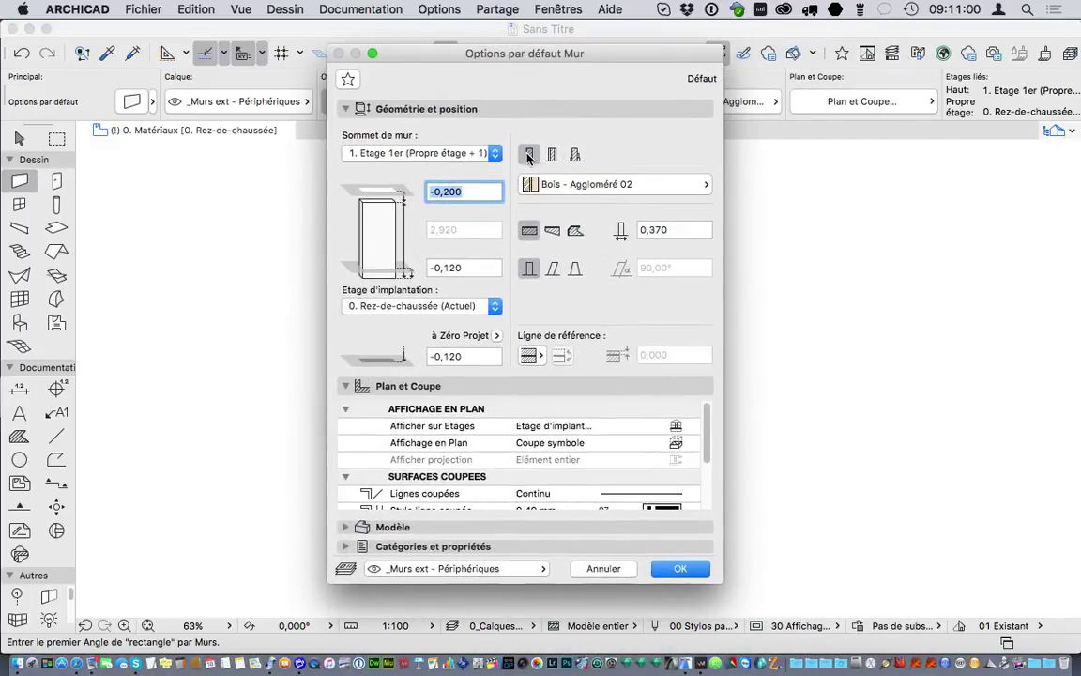
click(567, 191)
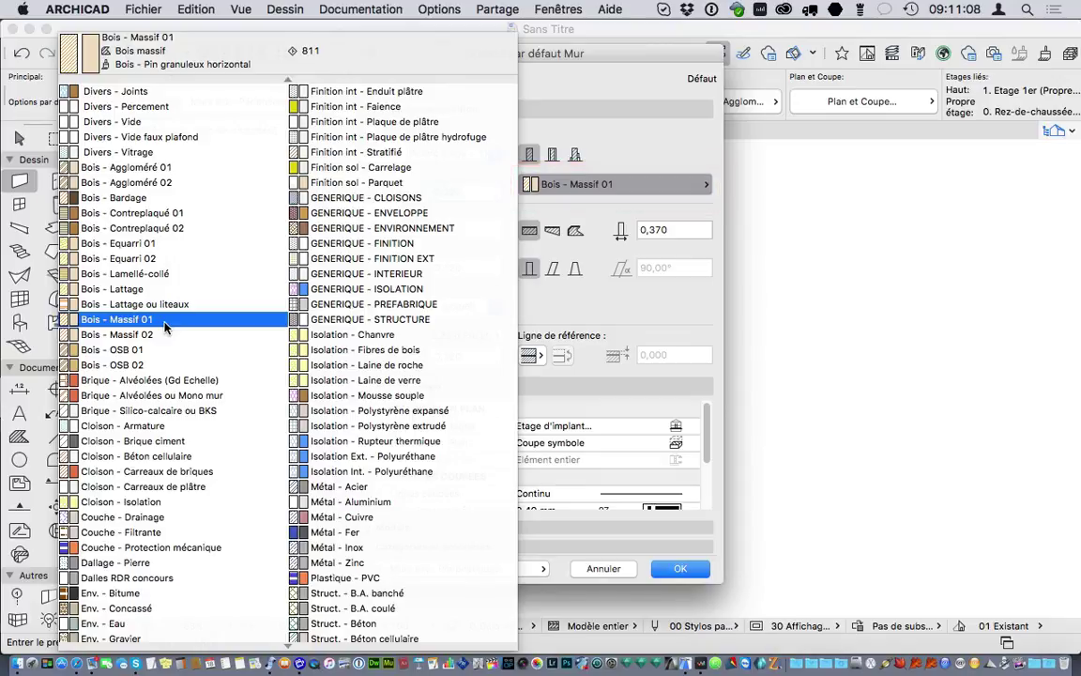
click(127, 183)
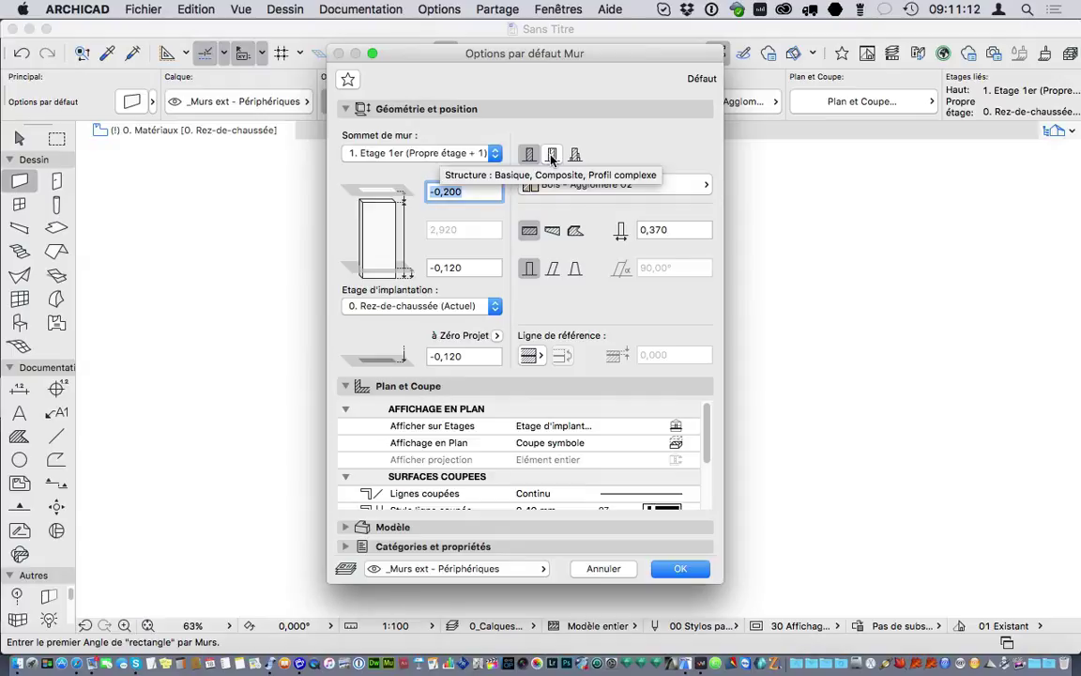
click(552, 155)
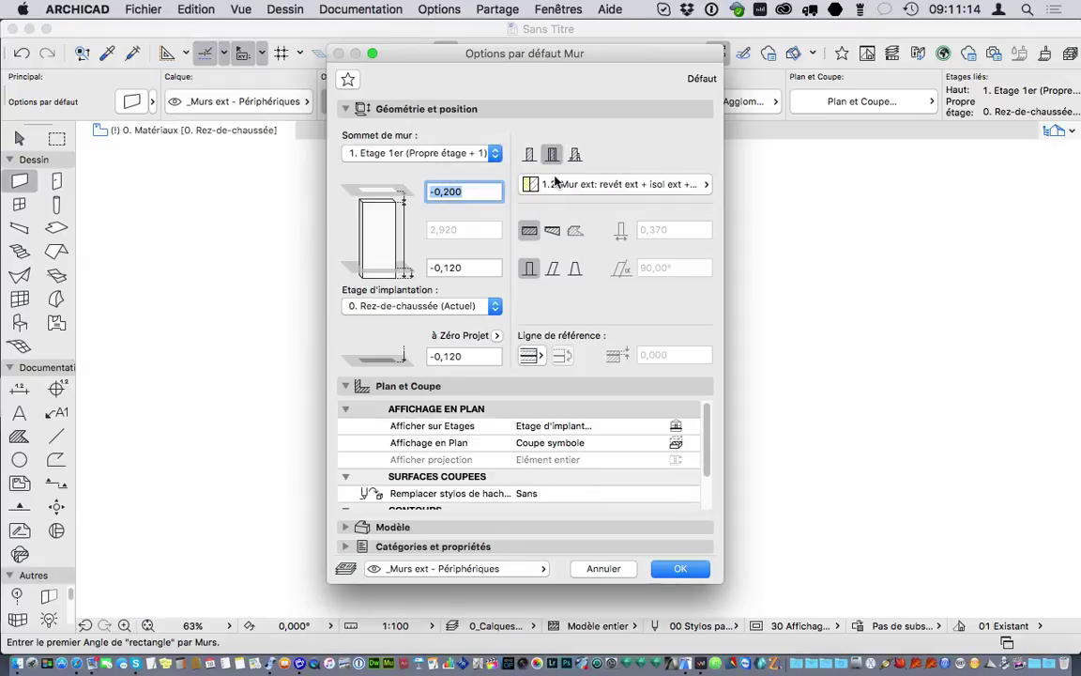
click(580, 185)
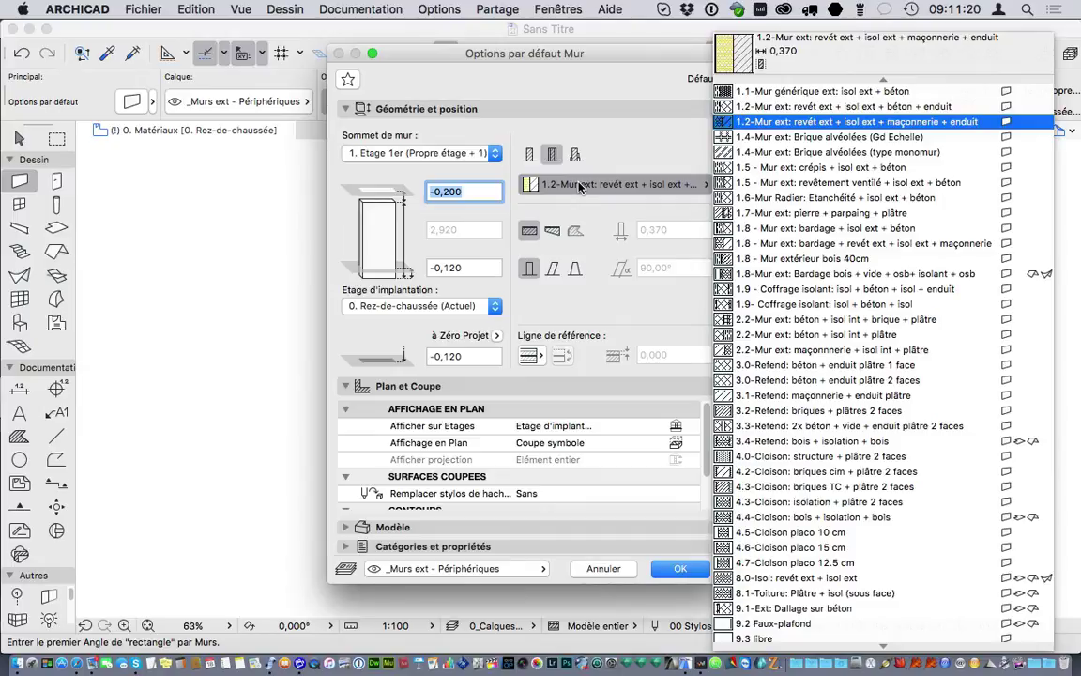
click(652, 151)
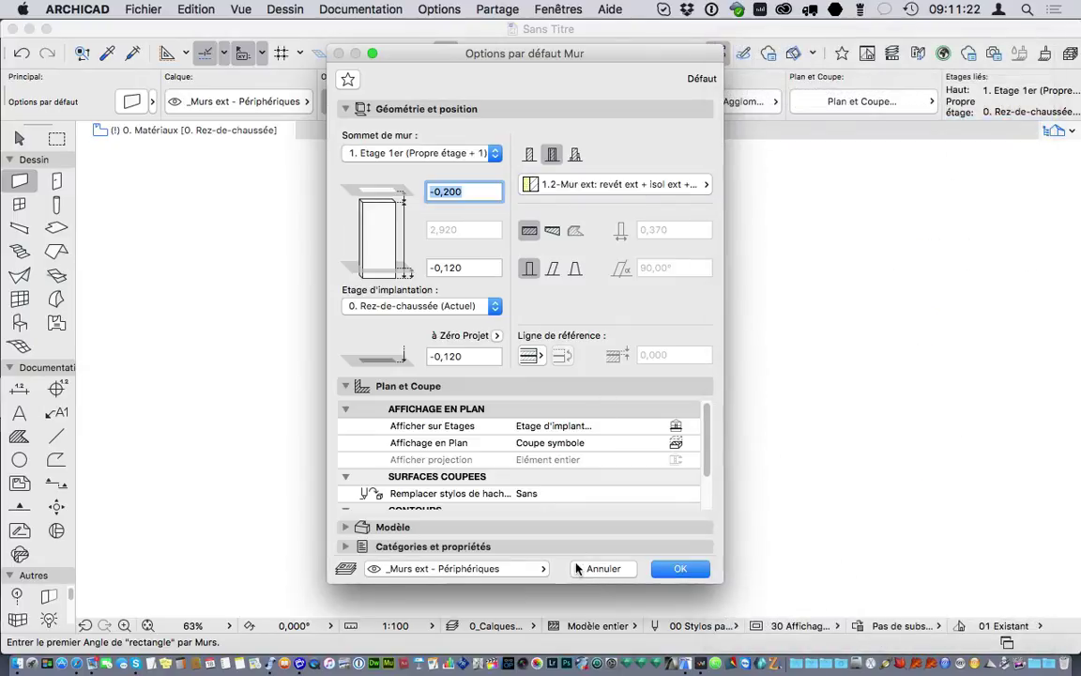
click(576, 567)
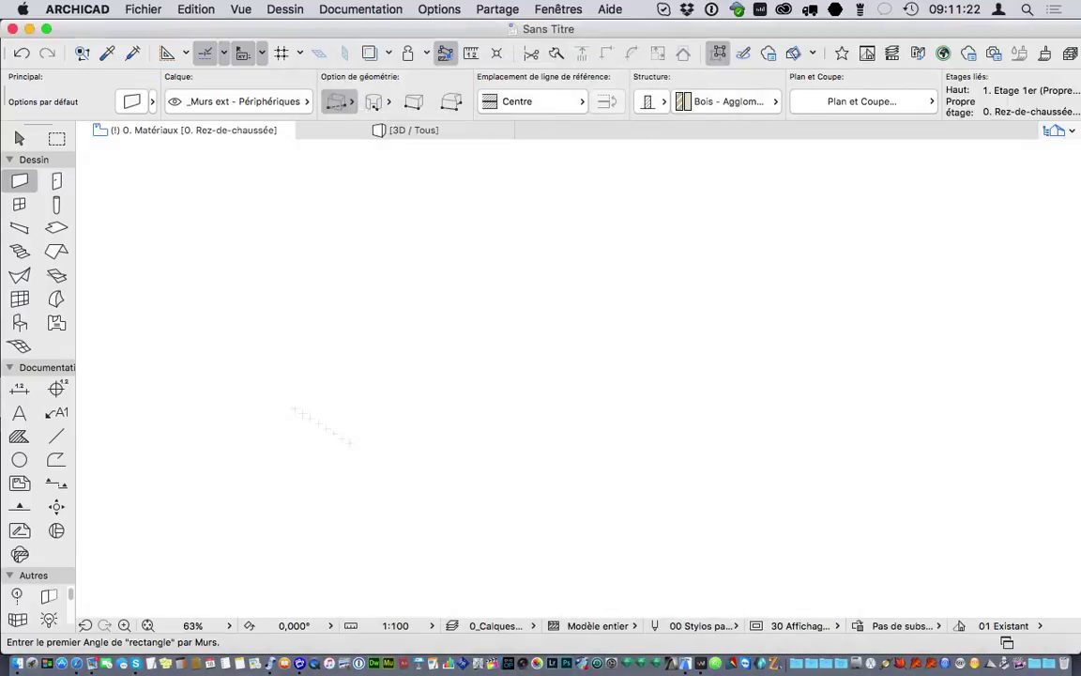
Step: Set the building material in the default beam settings to Struct. - B.A. coulé
double_click(21, 230)
click(600, 205)
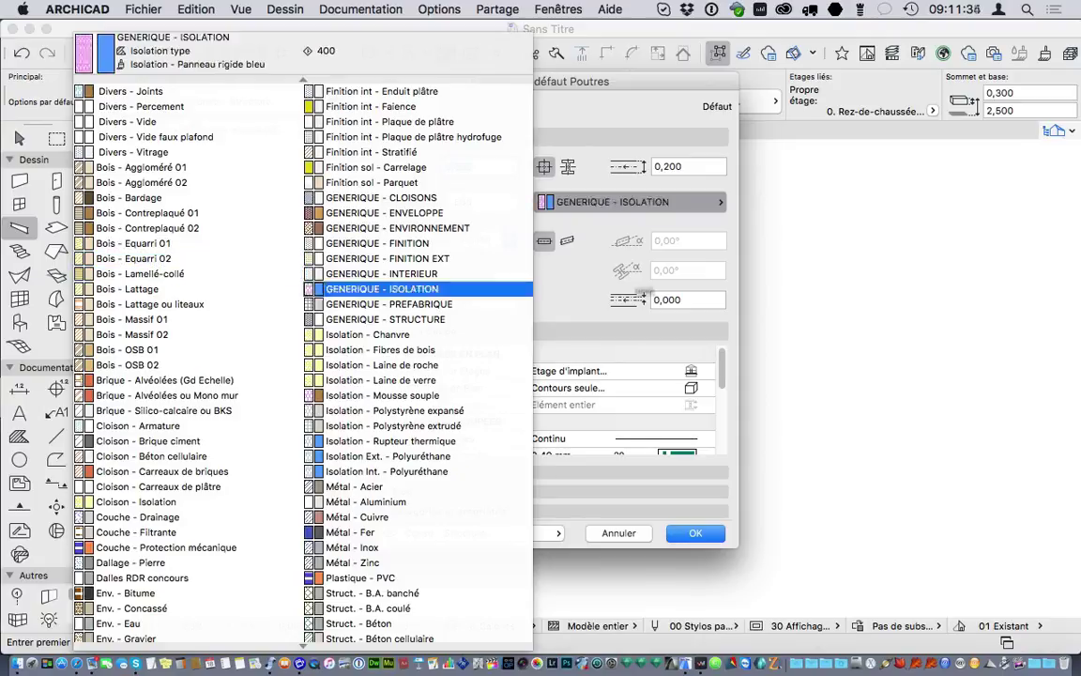
click(375, 608)
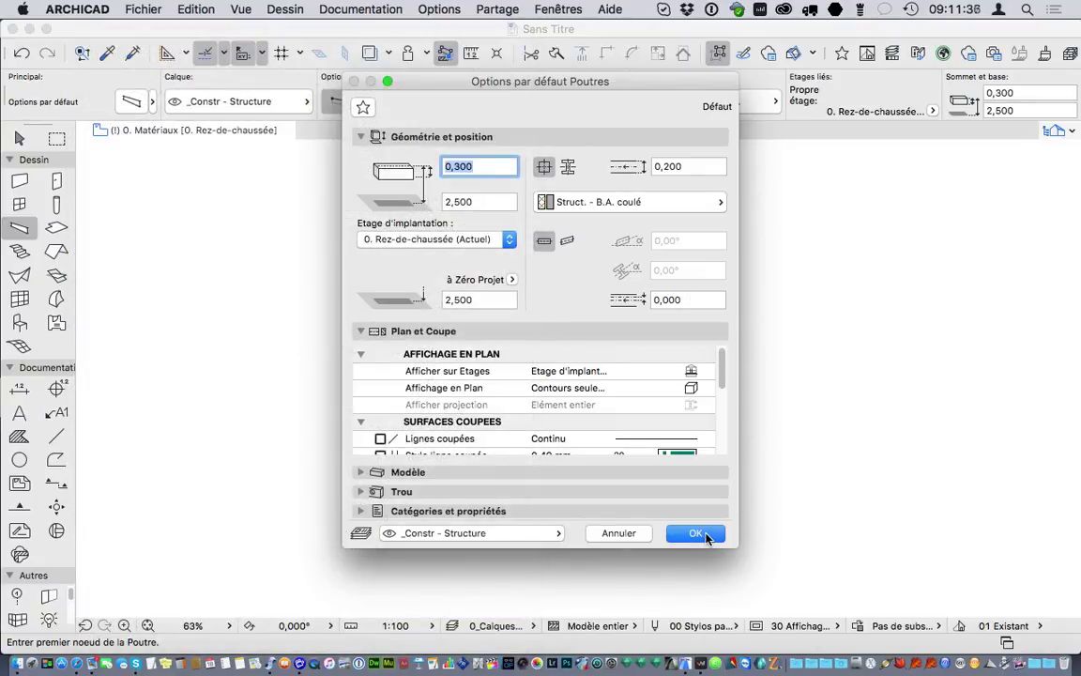
click(697, 533)
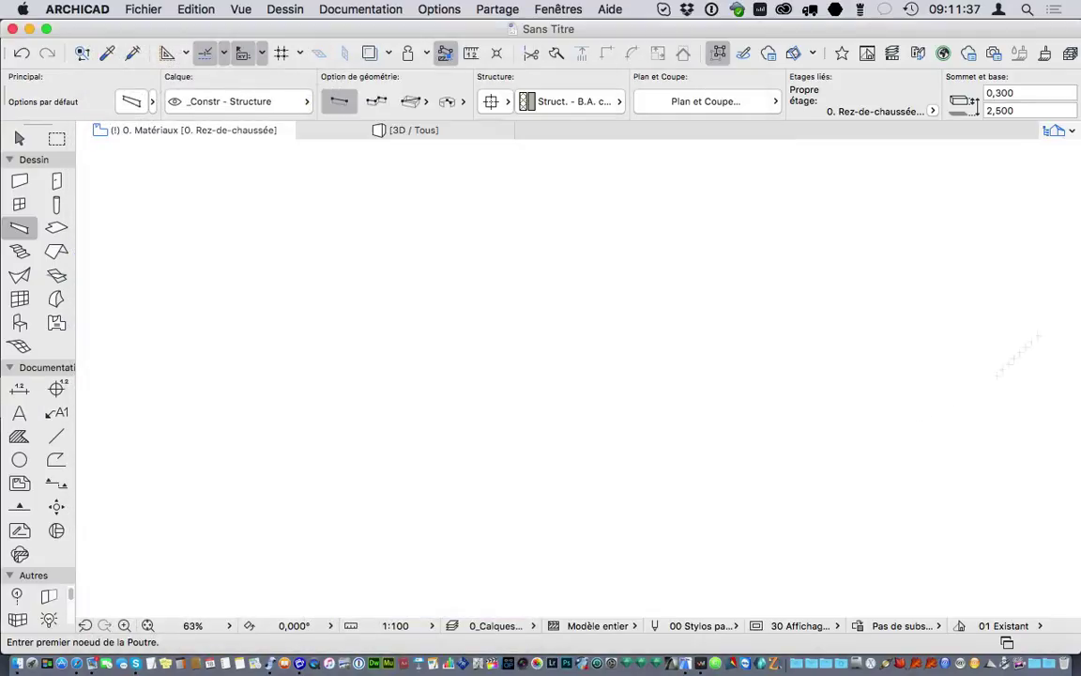
Step: Display the view with the Hachure + Surface diagram and examine the list of surfaces in the surface settings without changing anything
click(1051, 133)
double_click(929, 458)
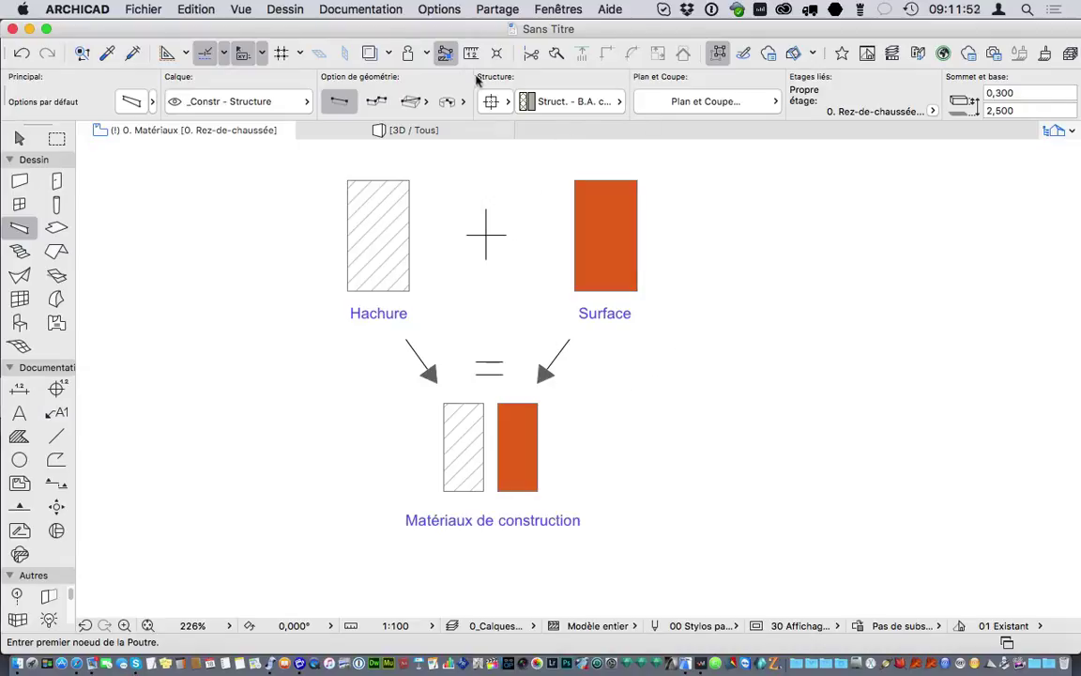
click(440, 10)
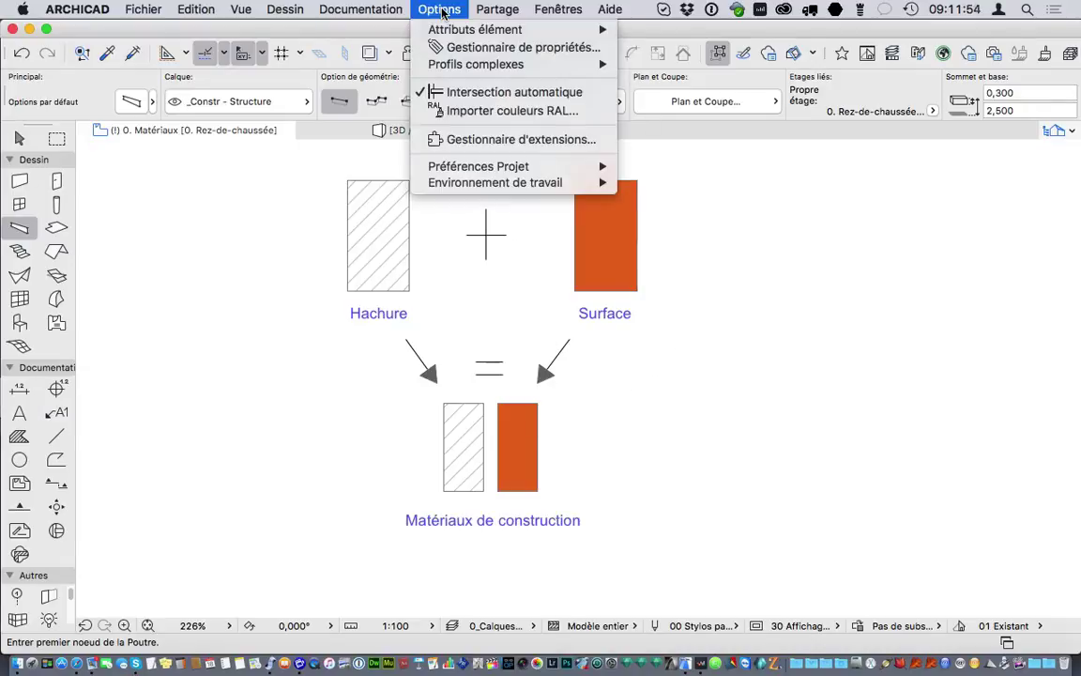
mouse_move(446, 31)
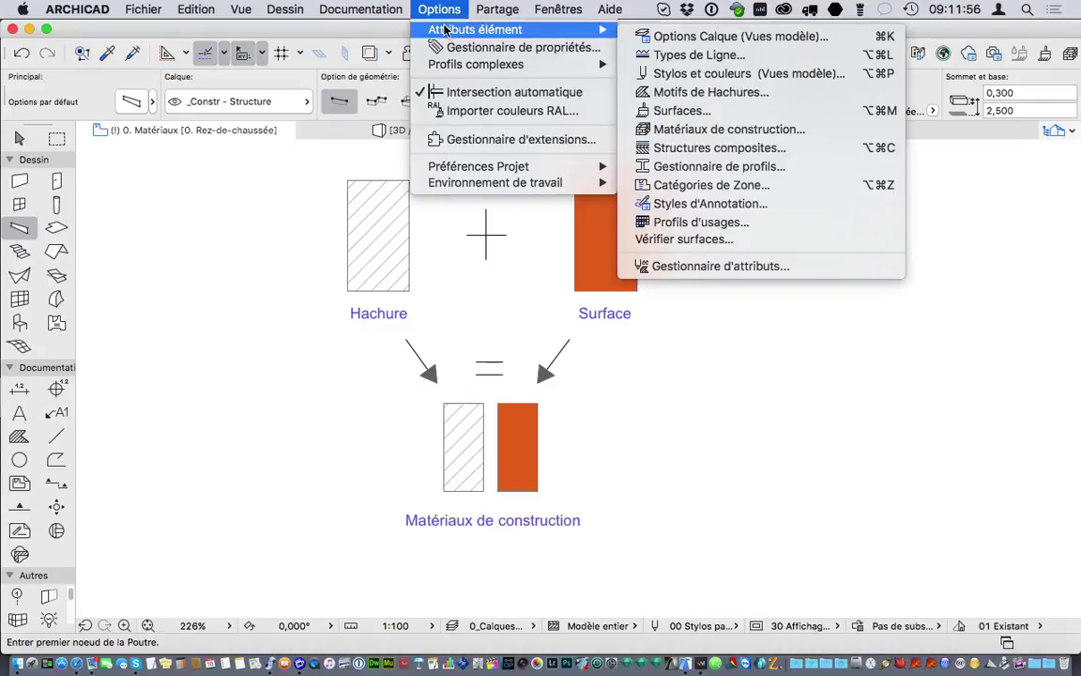
click(675, 112)
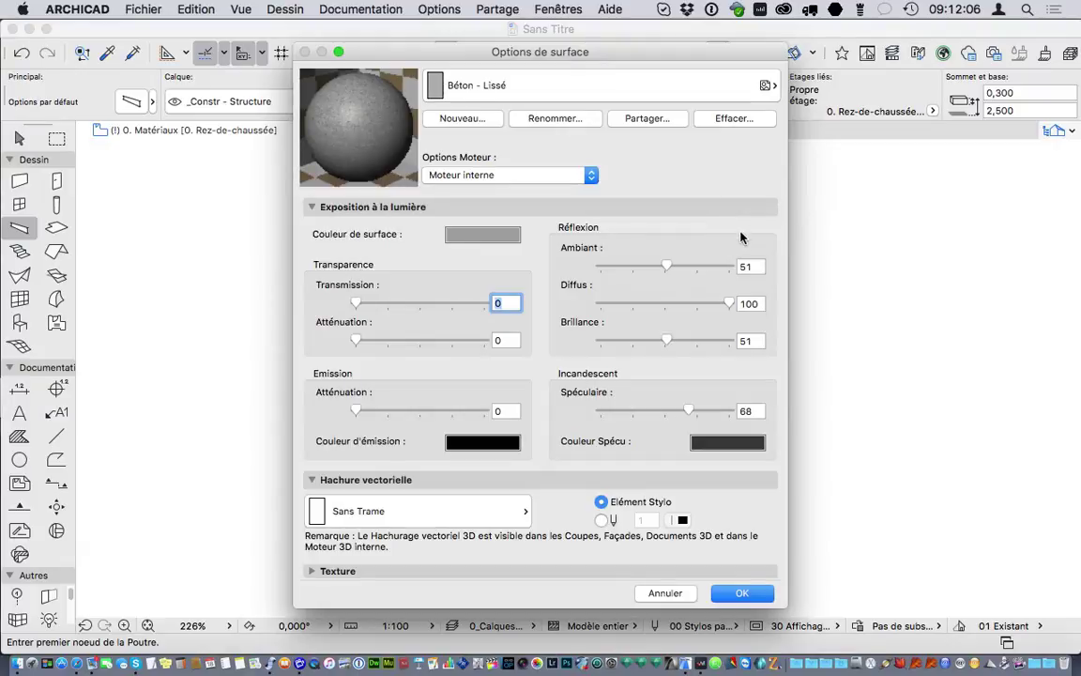
click(611, 88)
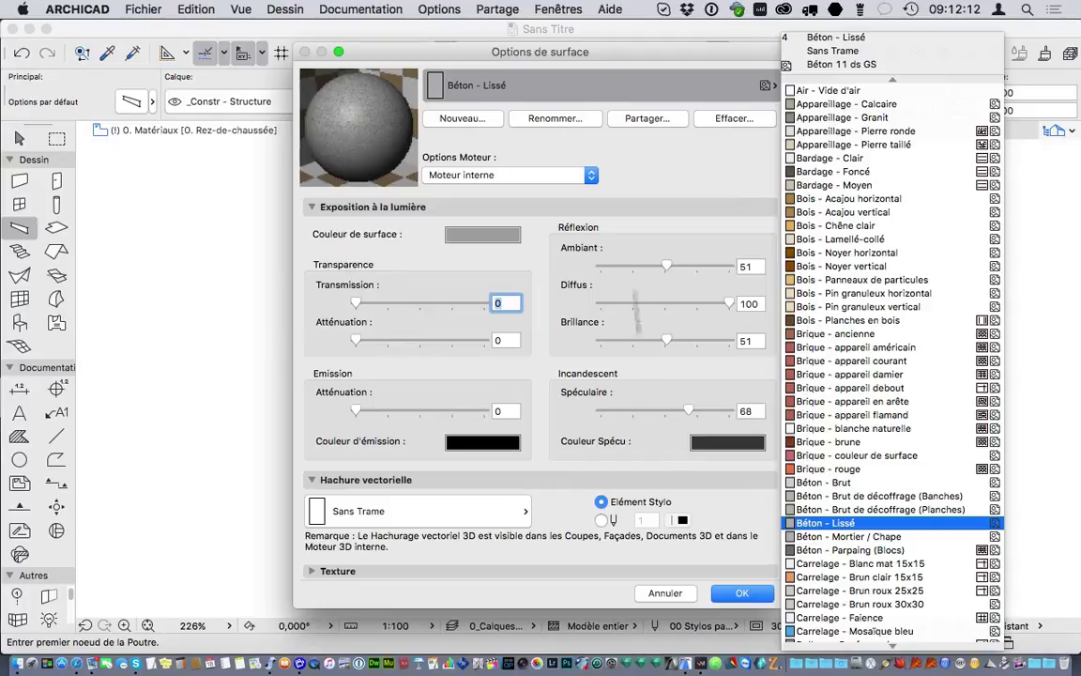
click(673, 594)
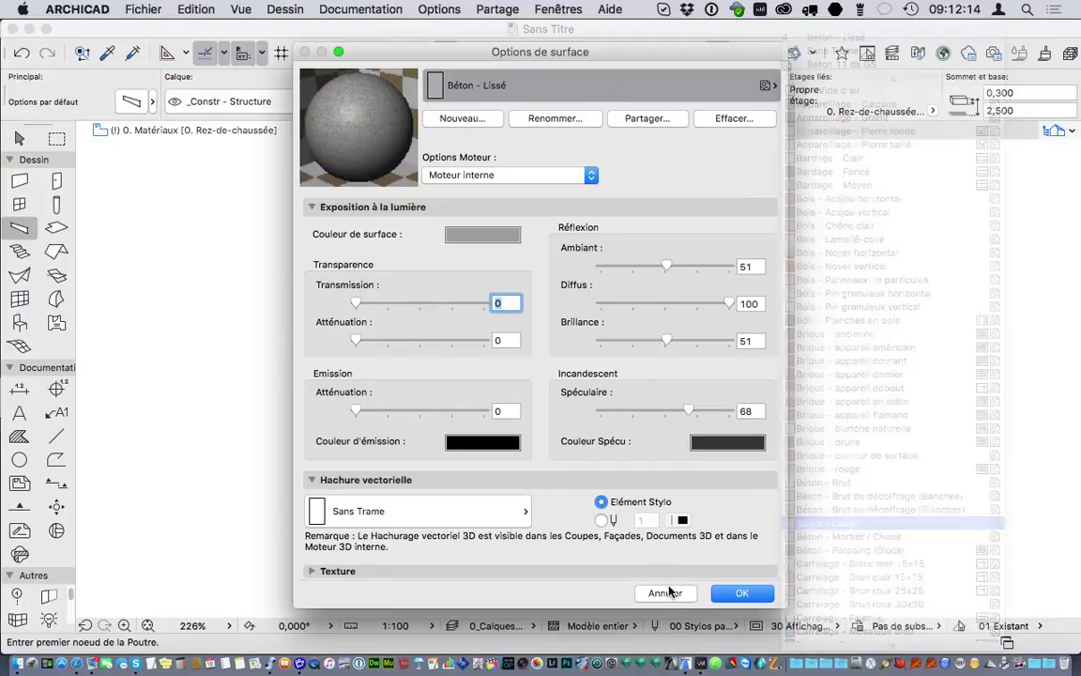
click(676, 593)
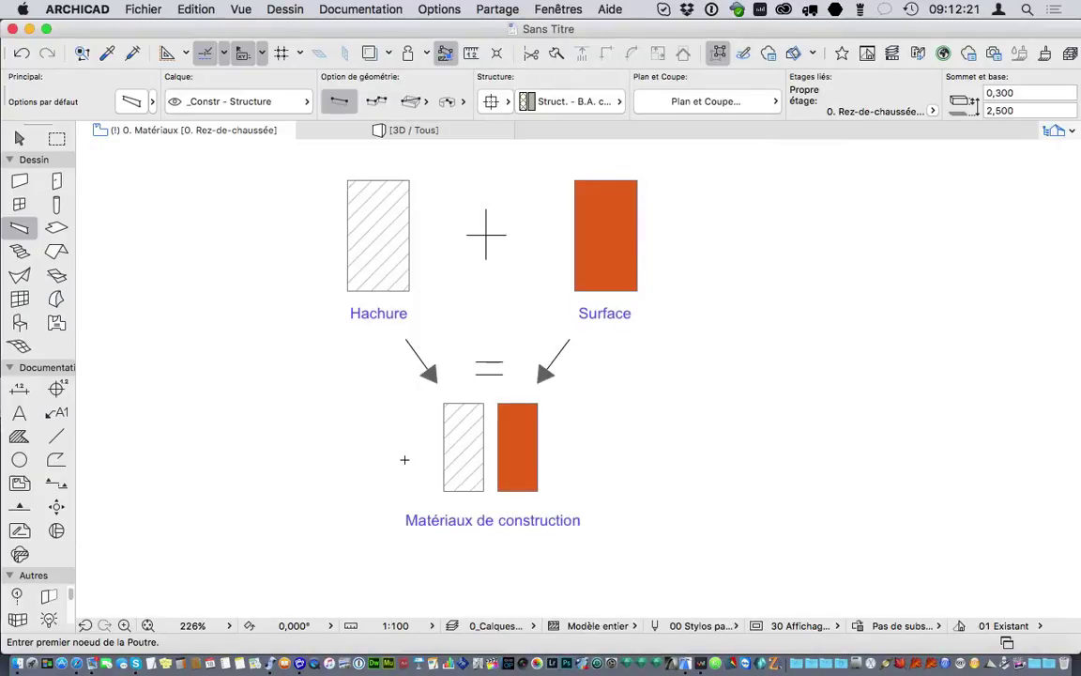
Step: Set the building material in the default wall settings to Brique - Alvéolées (Gd Echelle)
double_click(20, 181)
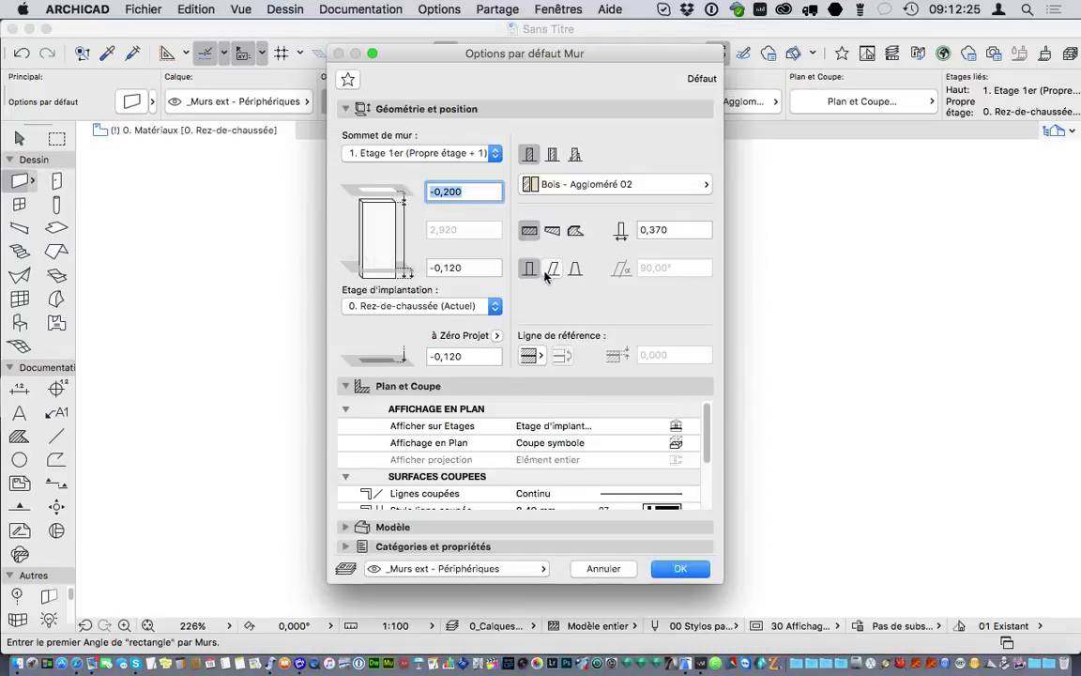
click(593, 186)
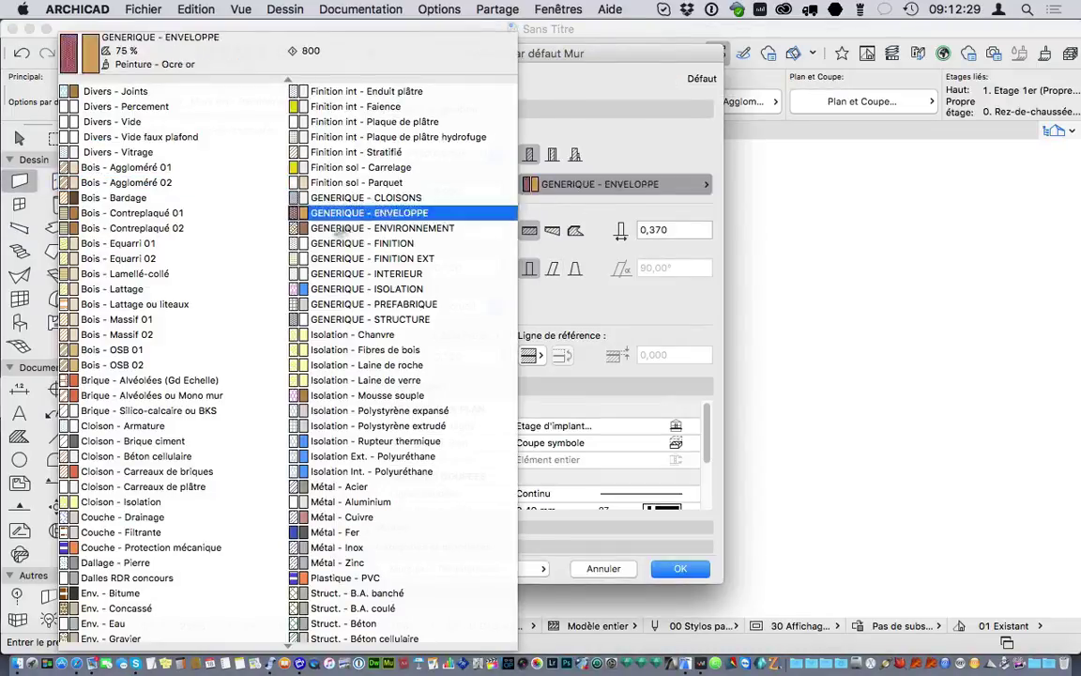
click(150, 380)
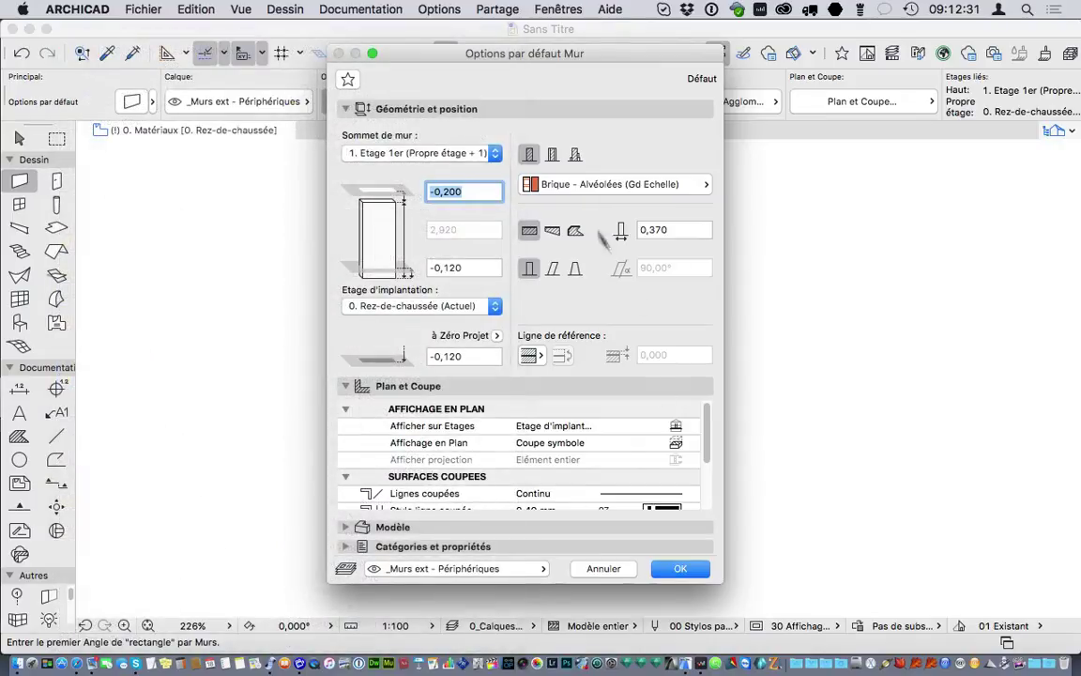
click(679, 568)
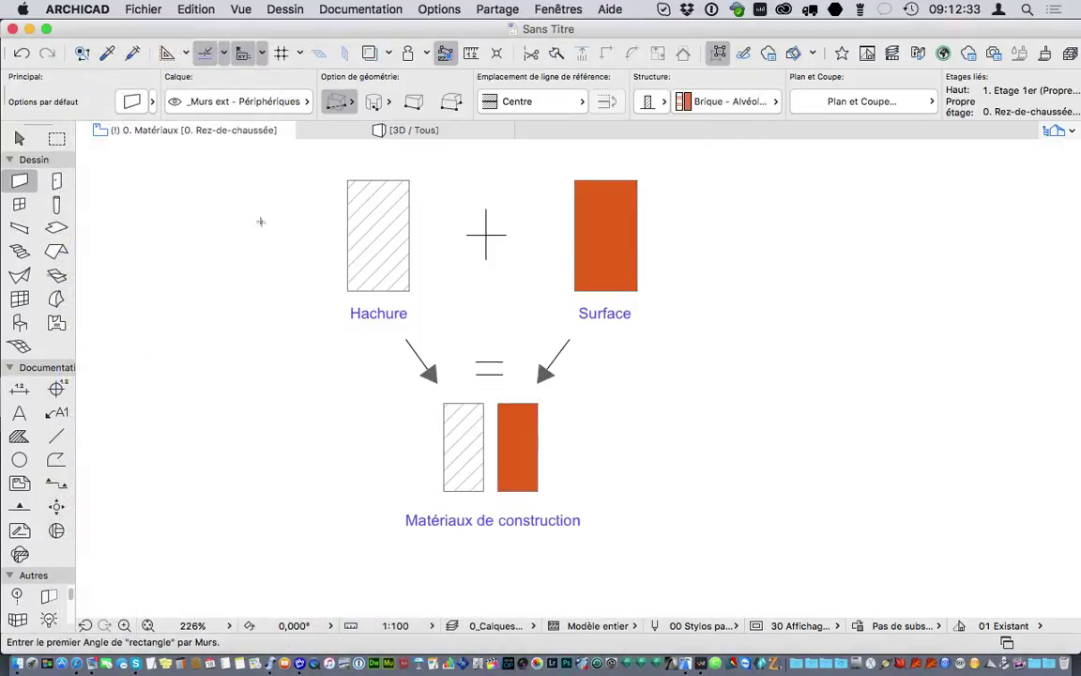
Step: Draw a single straight, nearly vertical wall about 4 m long beside the Hachure rectangle, using the single-wall geometry method
click(216, 193)
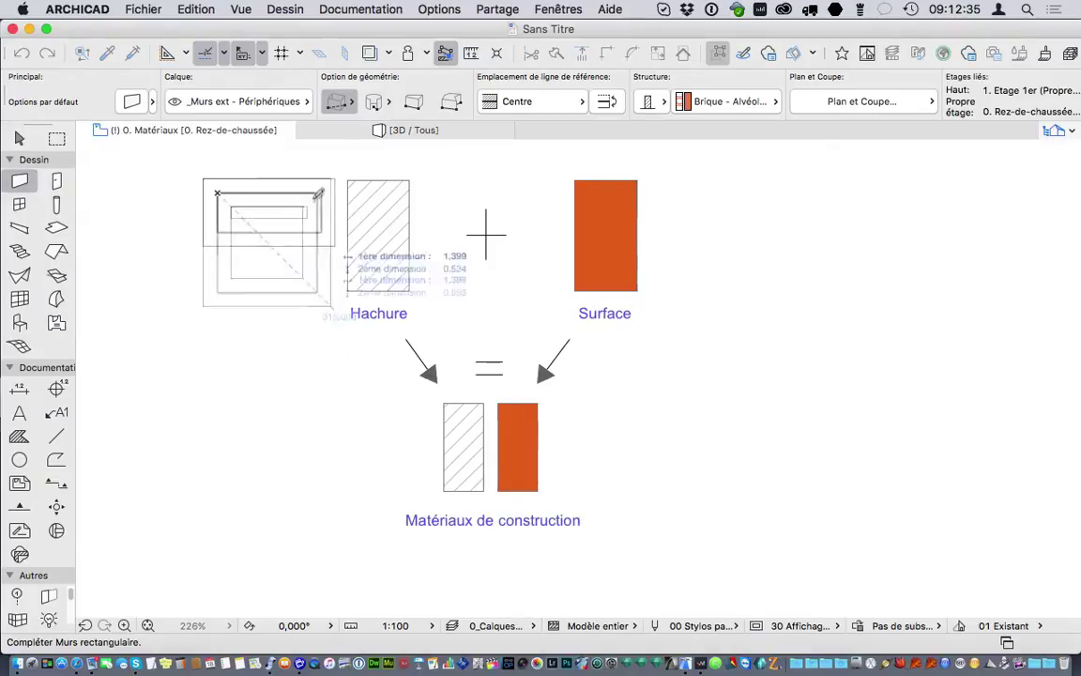
click(336, 101)
click(363, 121)
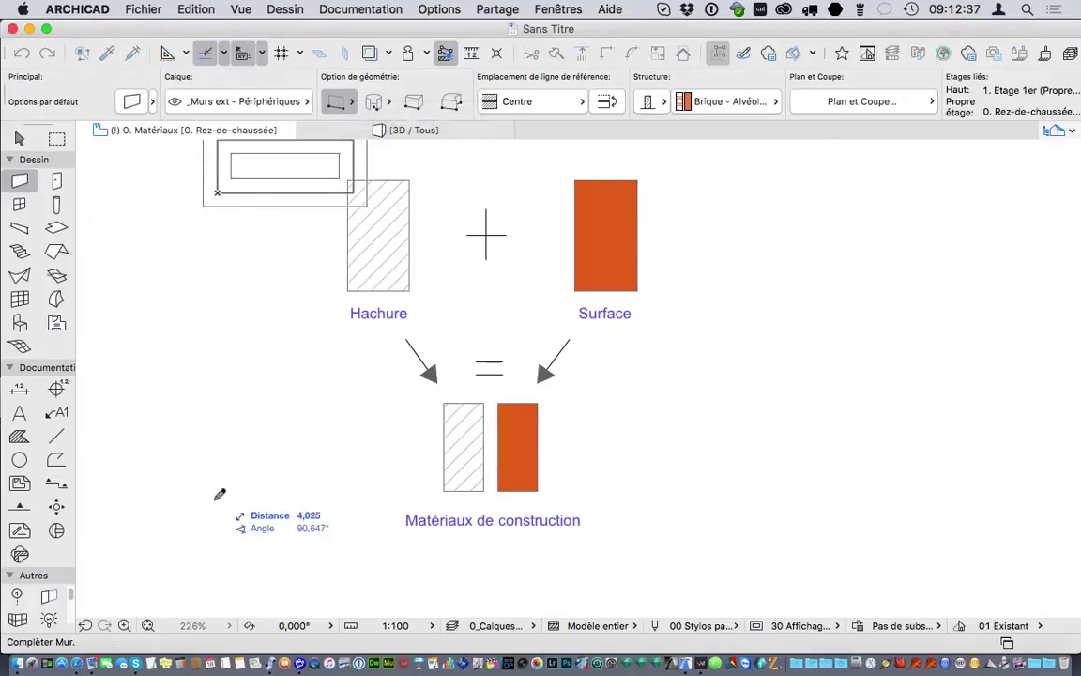
click(214, 498)
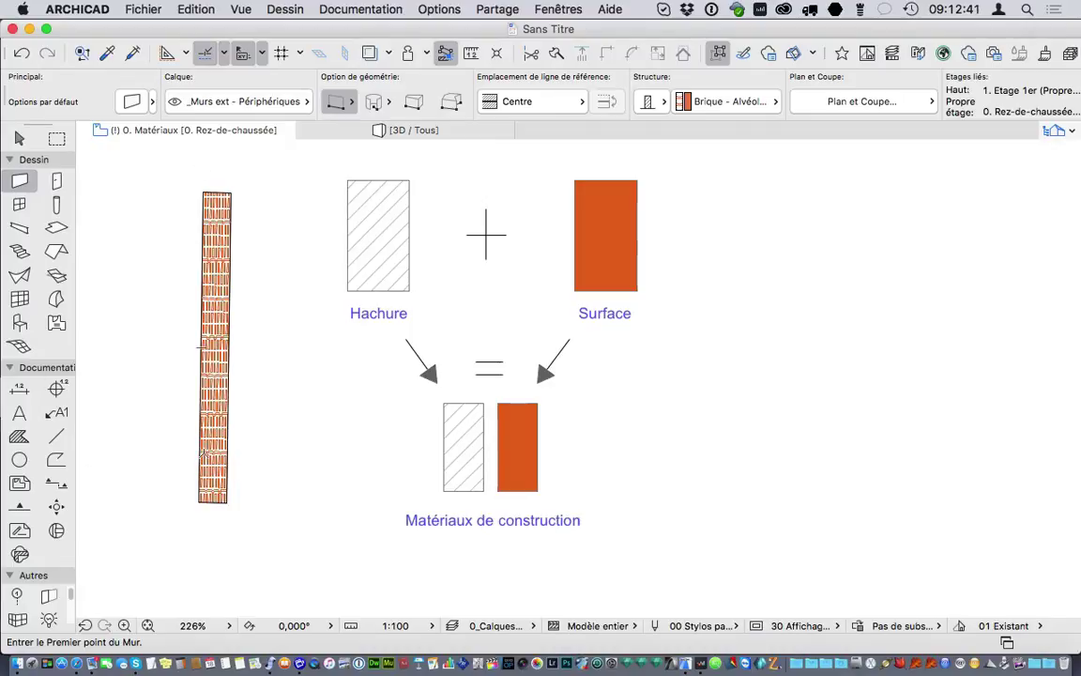
Step: Examine the wall's brick hatching up close in plan and its brick surface in 3D, and return to the floor plan
scroll(187, 272, up, 5)
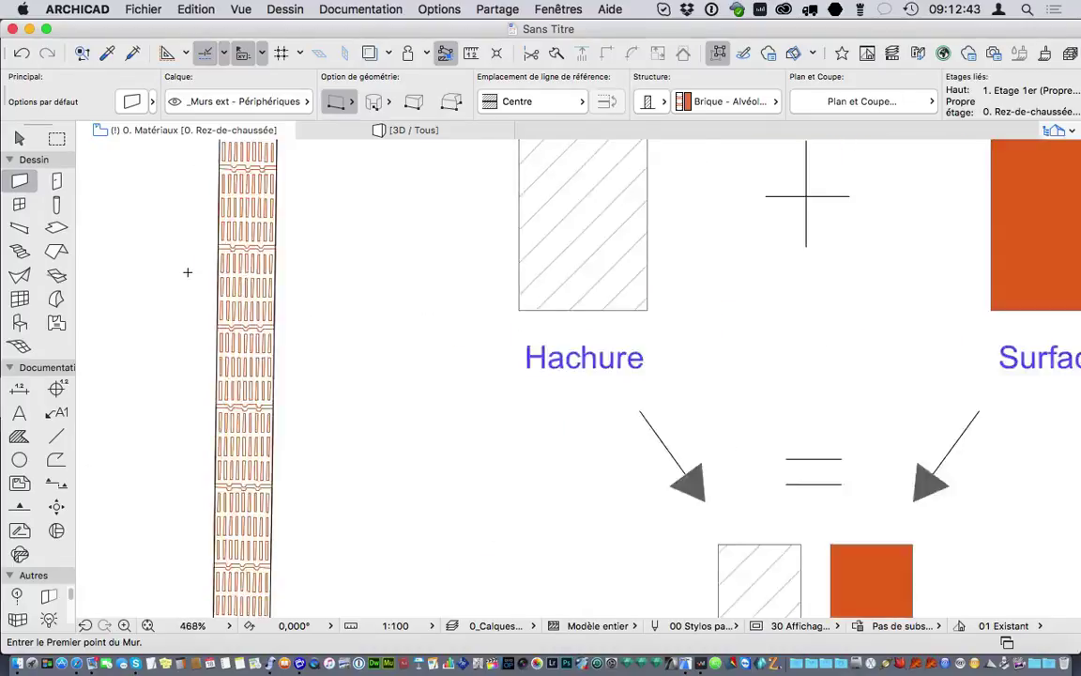
scroll(186, 272, up, 1)
scroll(187, 273, down, 1)
scroll(187, 272, down, 4)
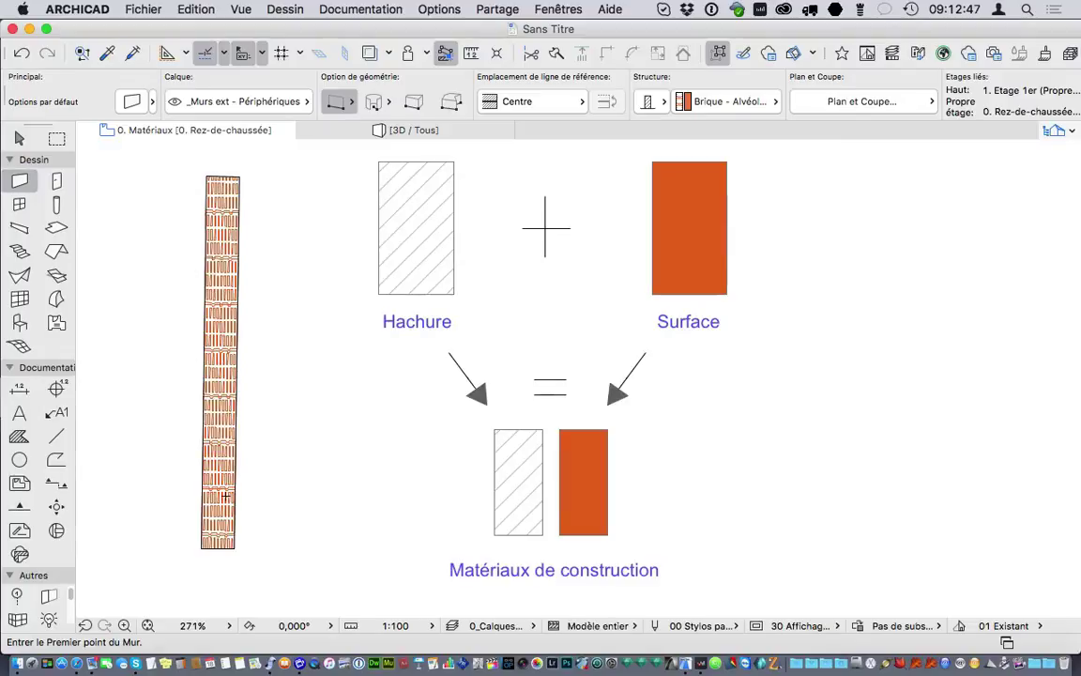
right_click(322, 230)
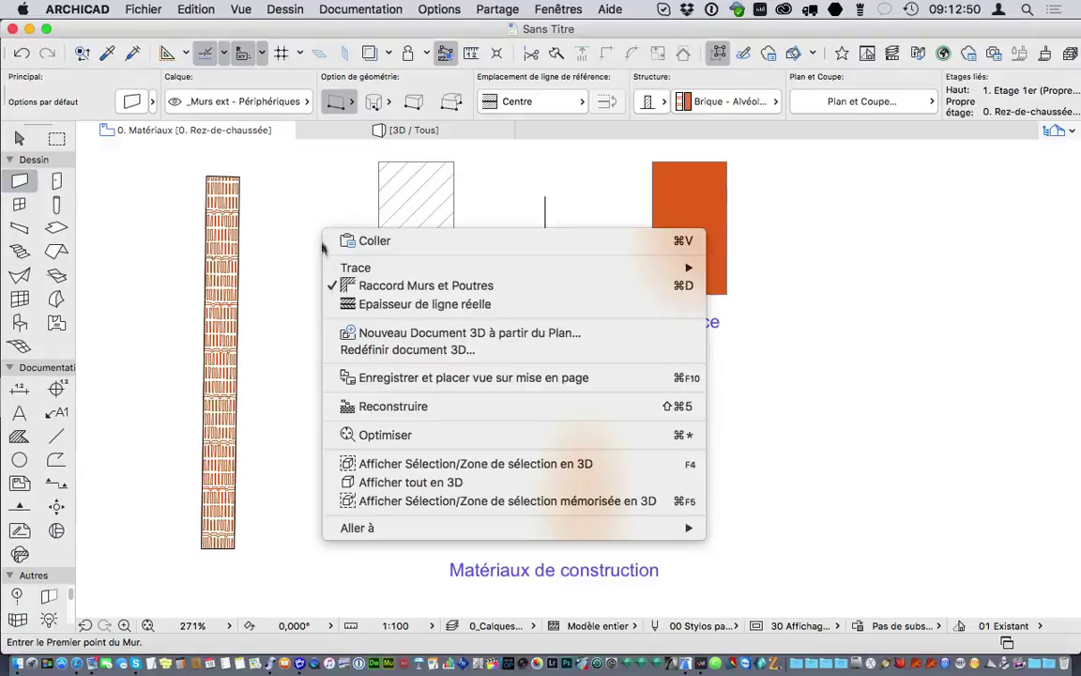
click(373, 482)
scroll(565, 302, up, 10)
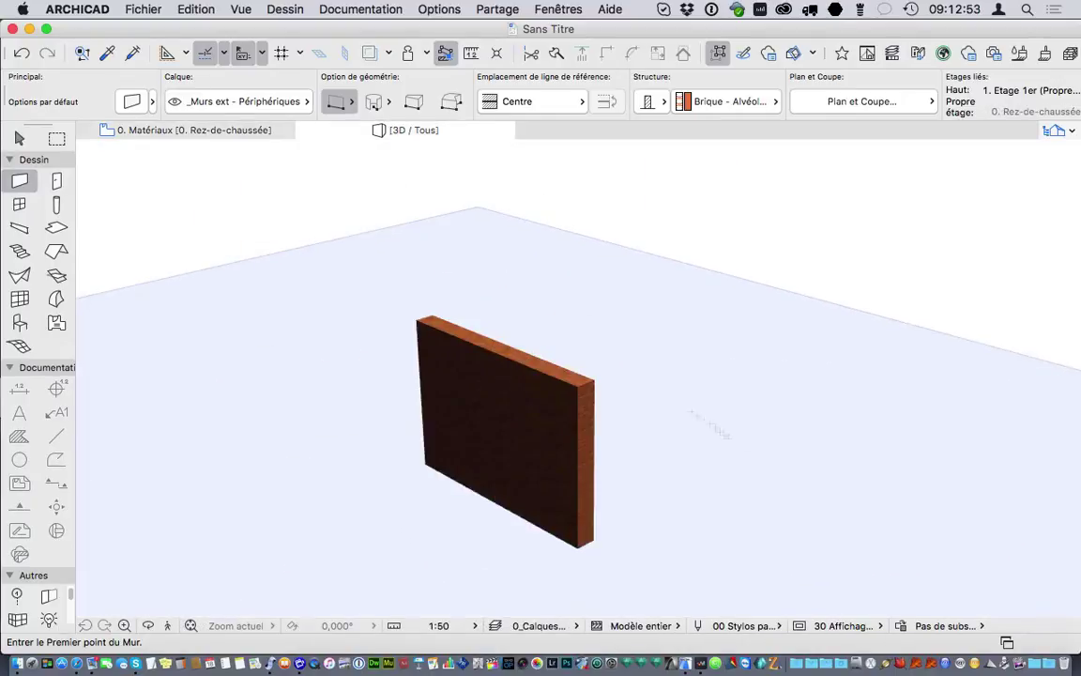
shift+middle_drag(709, 434, 570, 332)
scroll(560, 407, up, 5)
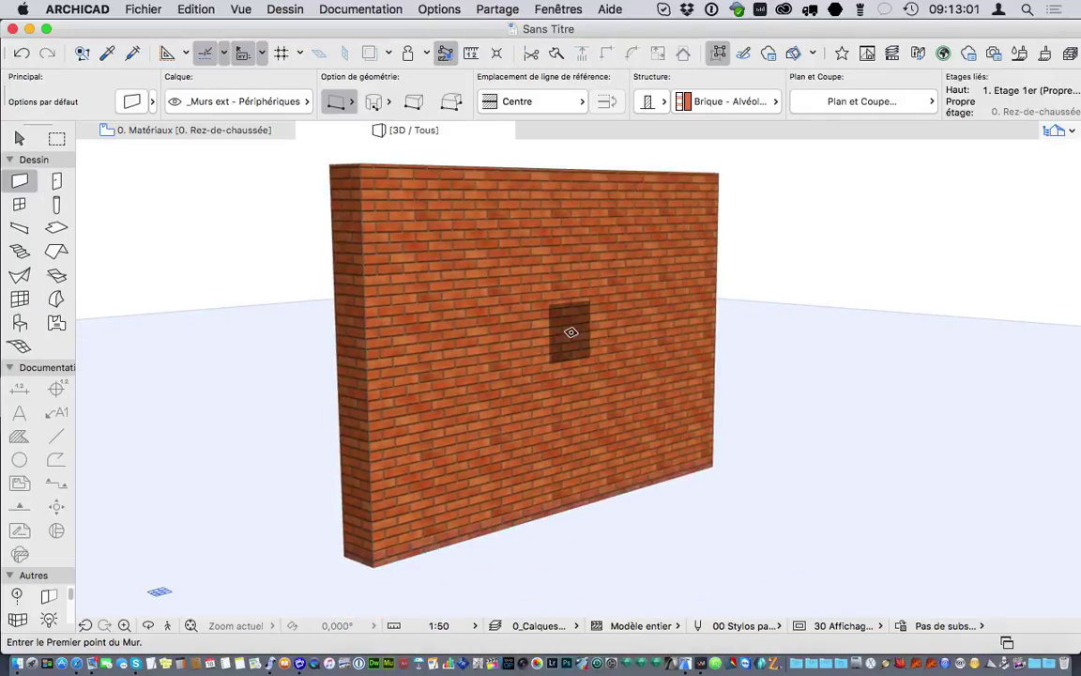
click(238, 134)
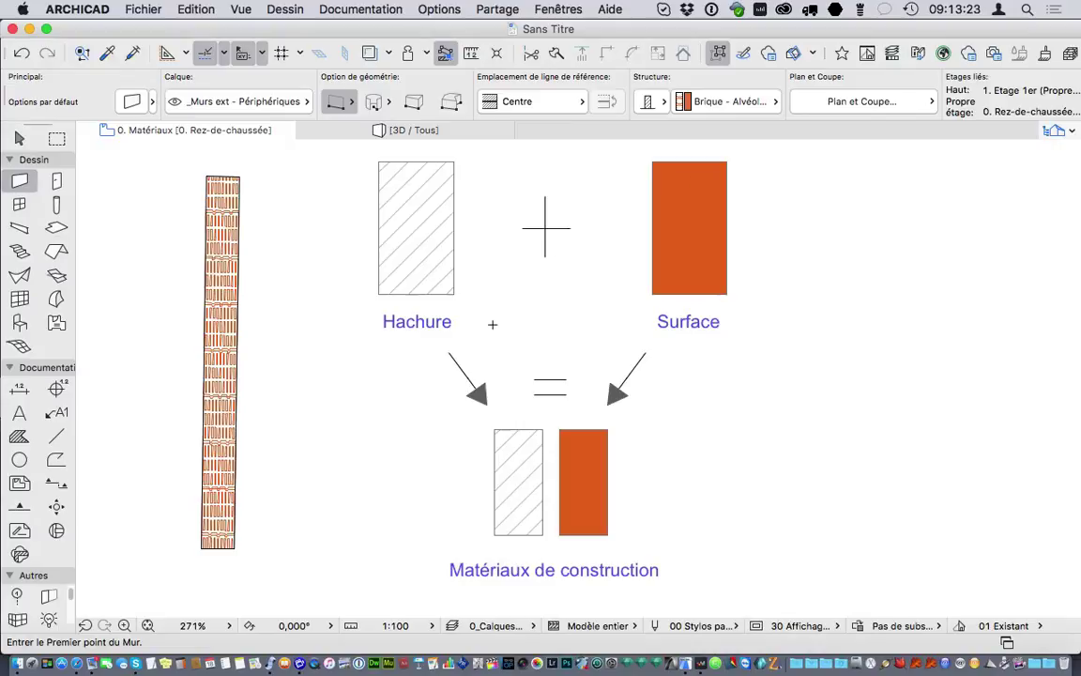
Step: Open the building materials settings, browse the whole materials list and examine the hatch and surface of Bois - Bardage
click(437, 12)
mouse_move(438, 29)
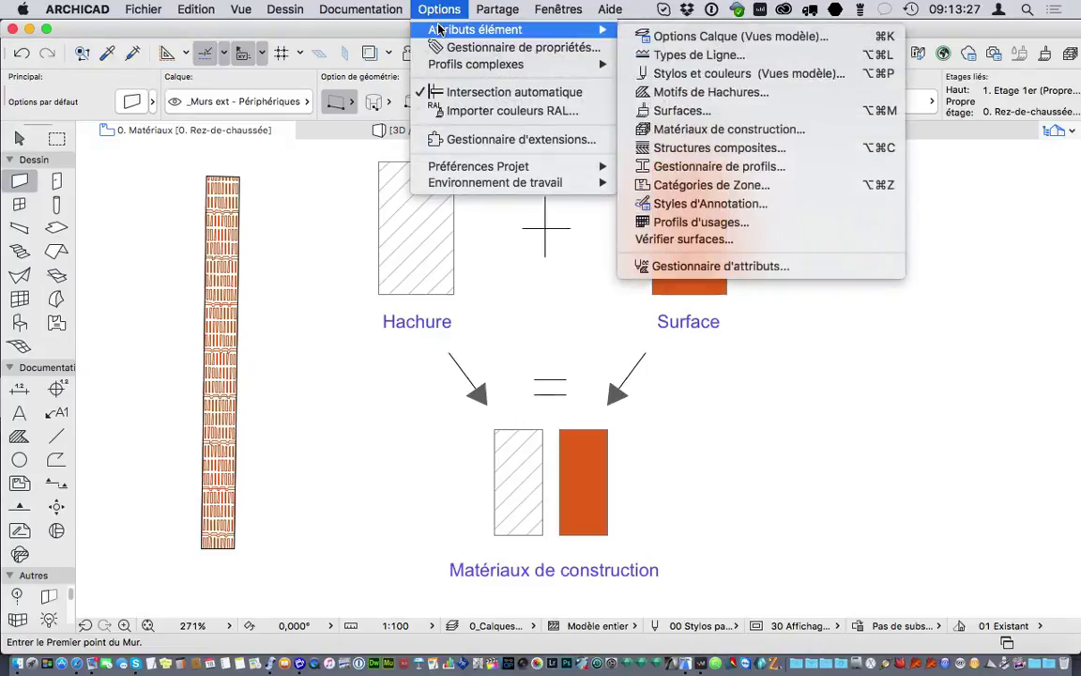
click(709, 129)
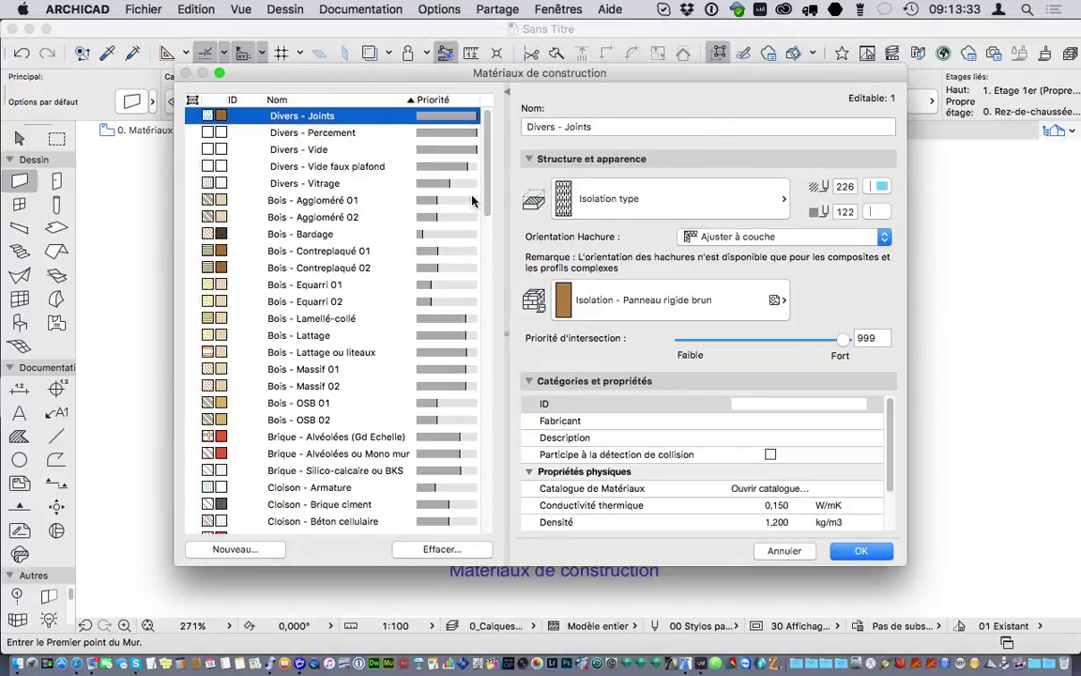
drag(487, 202, 499, 518)
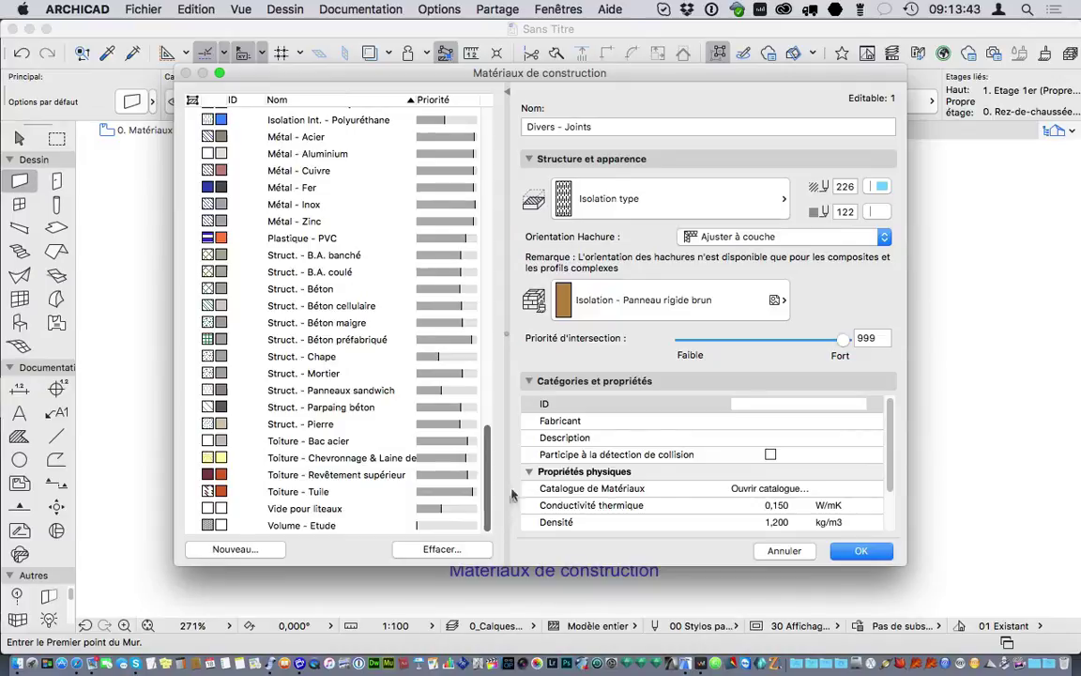
drag(498, 531, 498, 153)
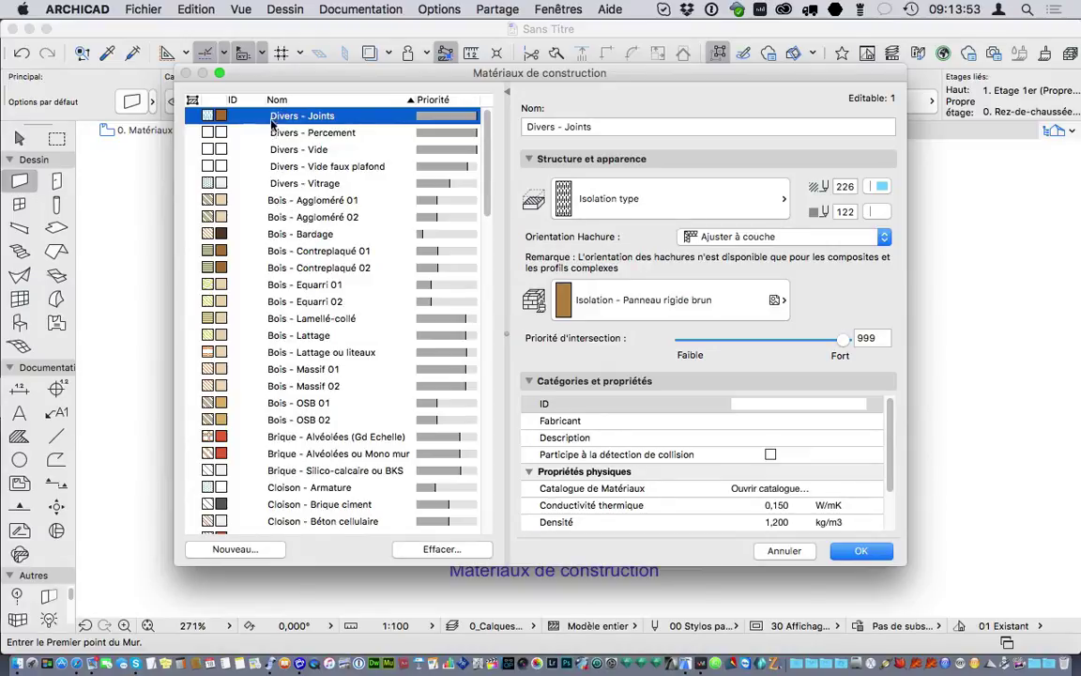
click(289, 217)
click(296, 235)
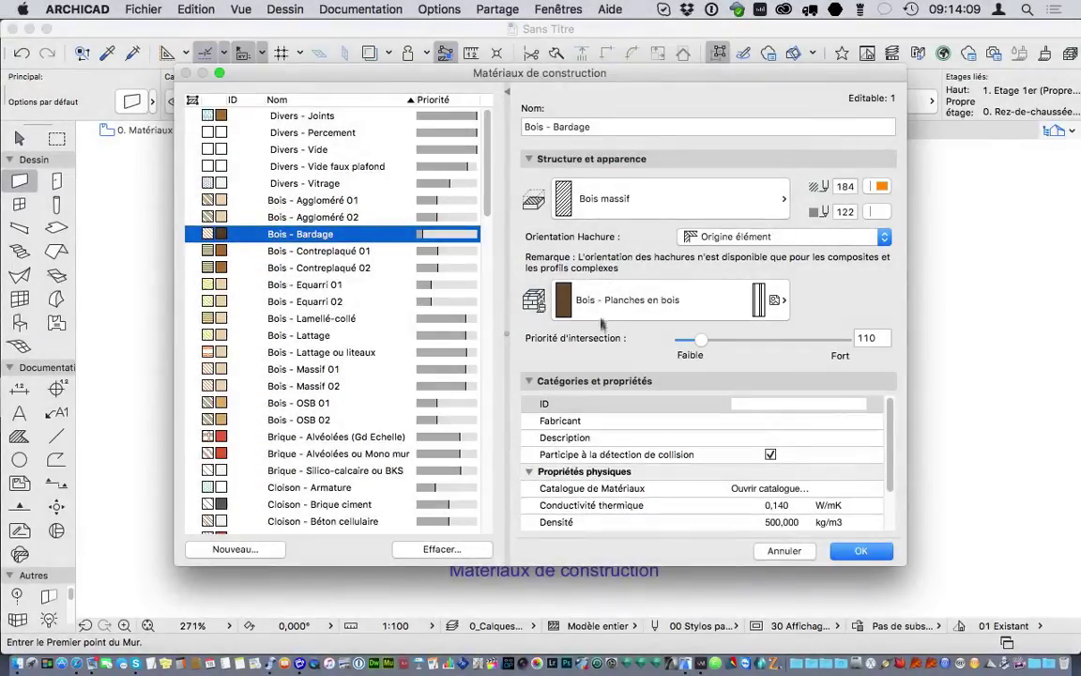
Step: Examine the available cut hatches, the surface and the physical properties of the Brique - Alvéolées (Gd Echelle) building material
click(528, 127)
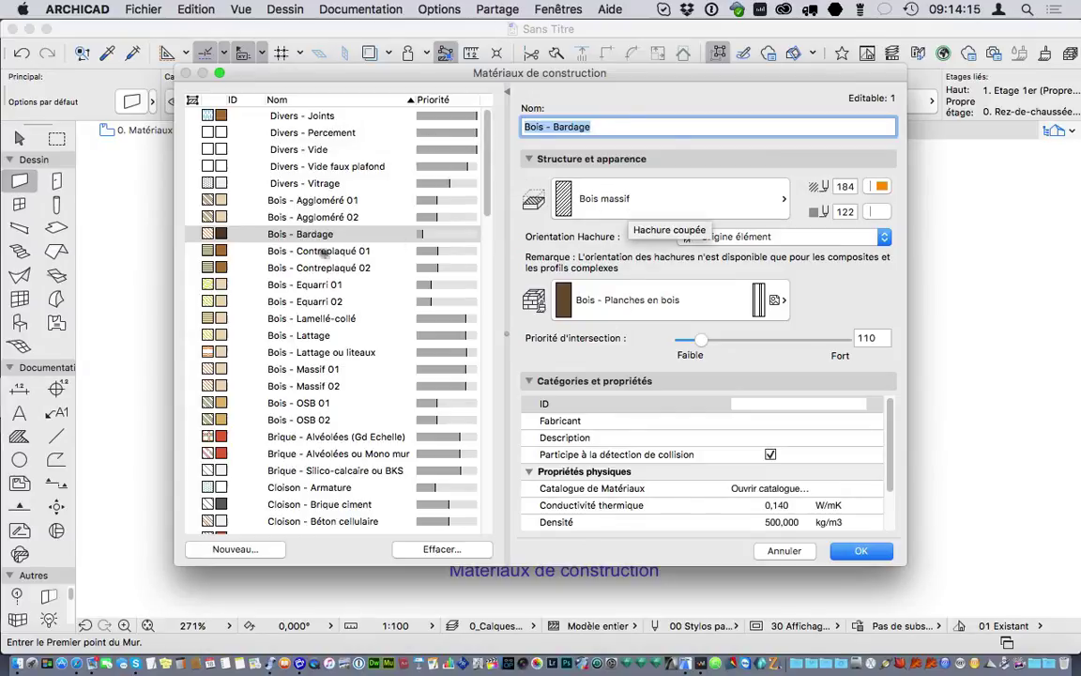
click(321, 438)
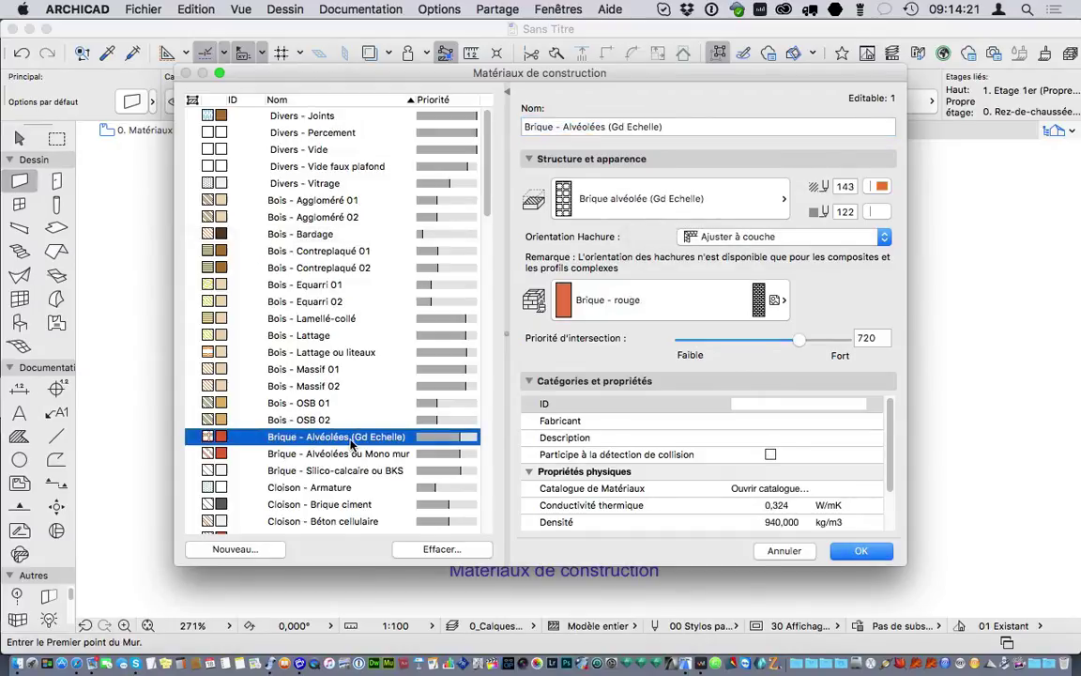
click(634, 198)
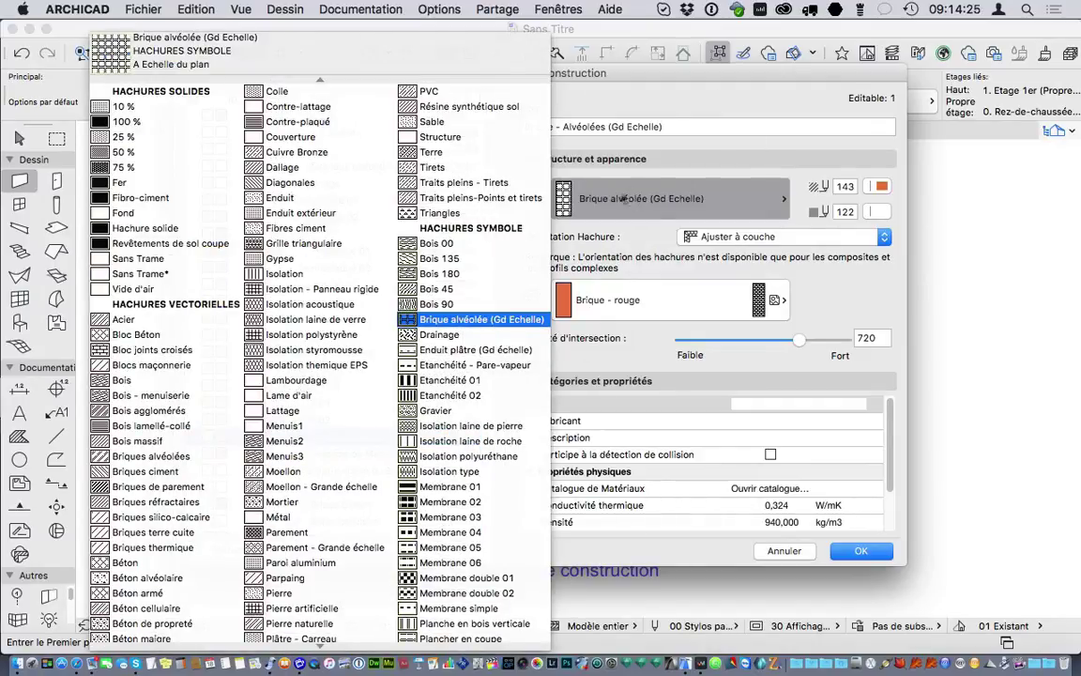
click(679, 194)
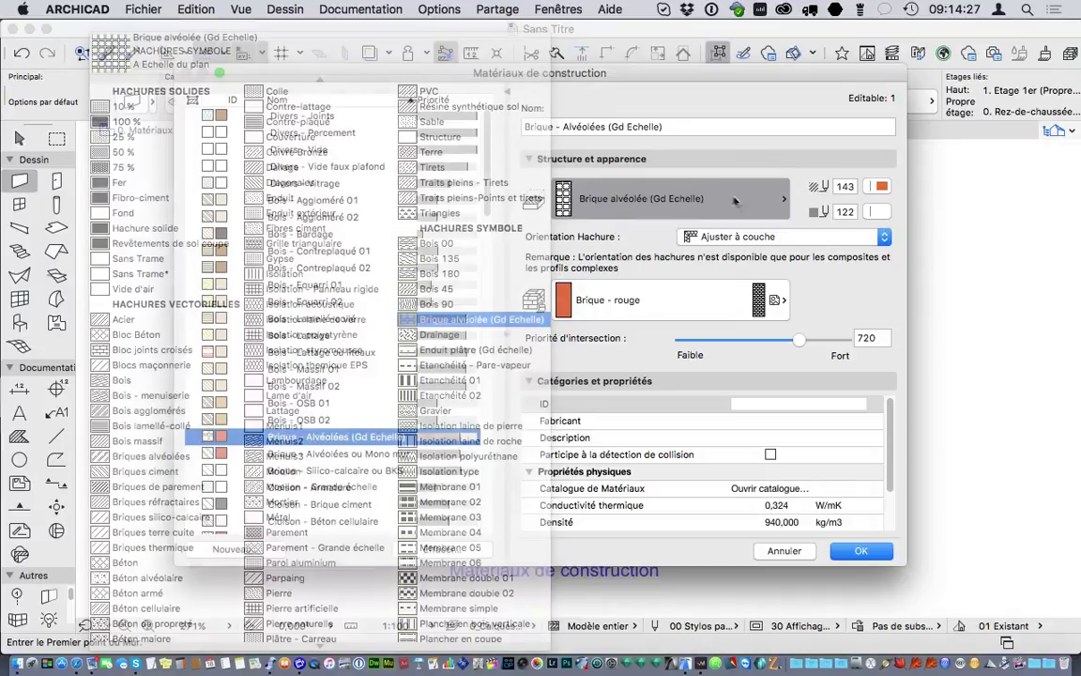
click(641, 304)
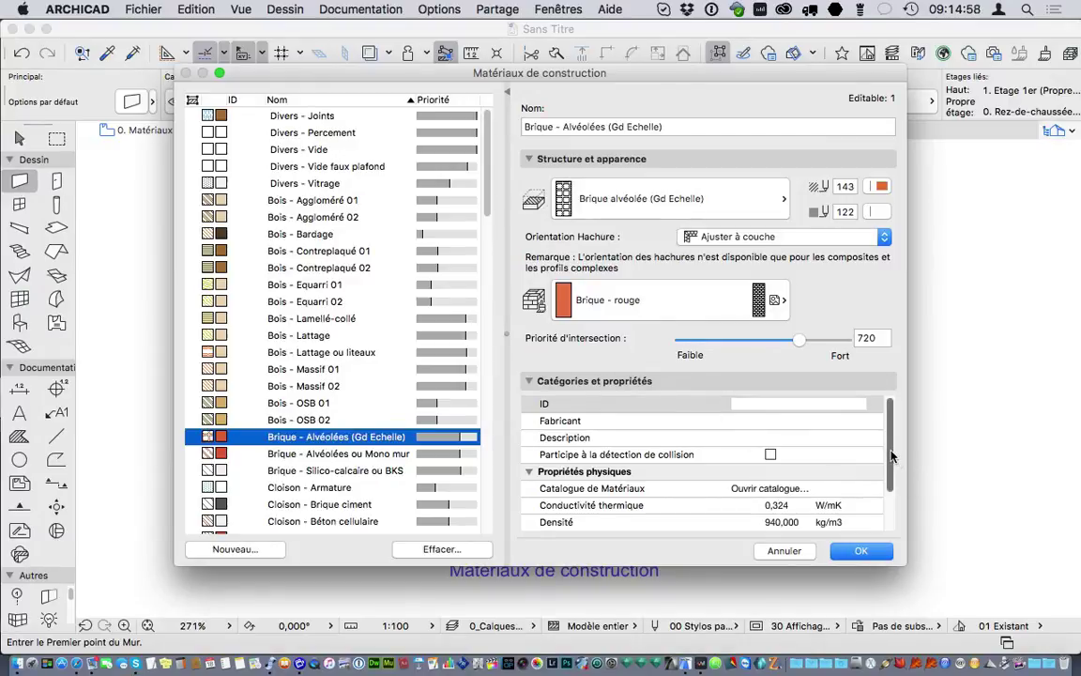
mouse_move(894, 459)
mouse_down()
mouse_move(891, 488)
mouse_move(888, 449)
mouse_up()
drag(891, 454, 891, 490)
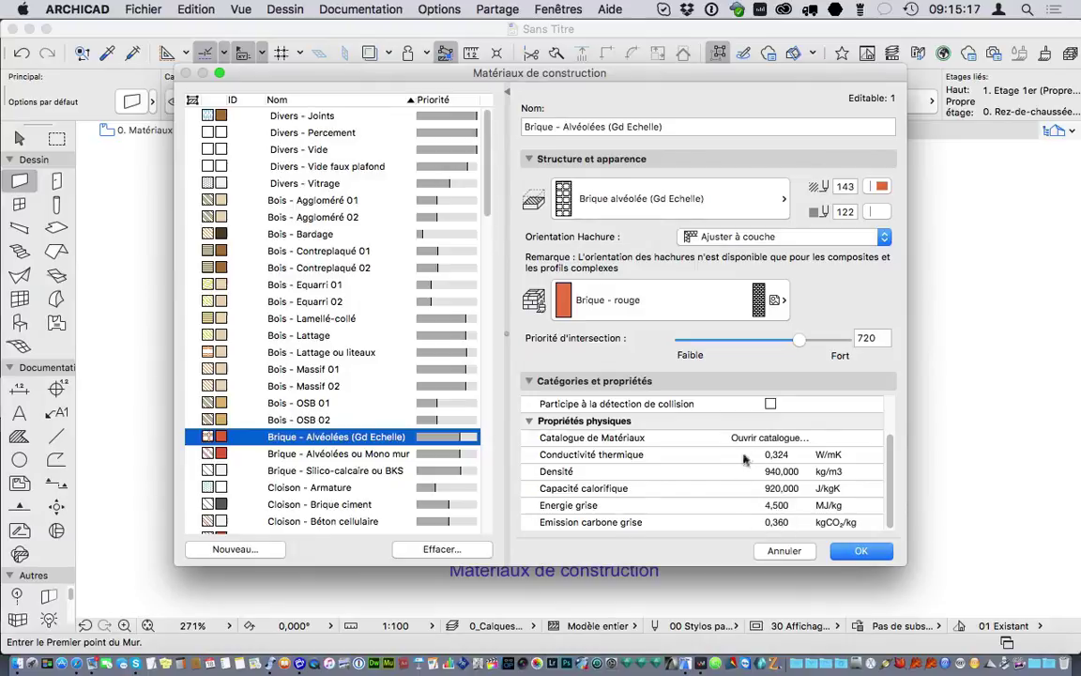
click(784, 456)
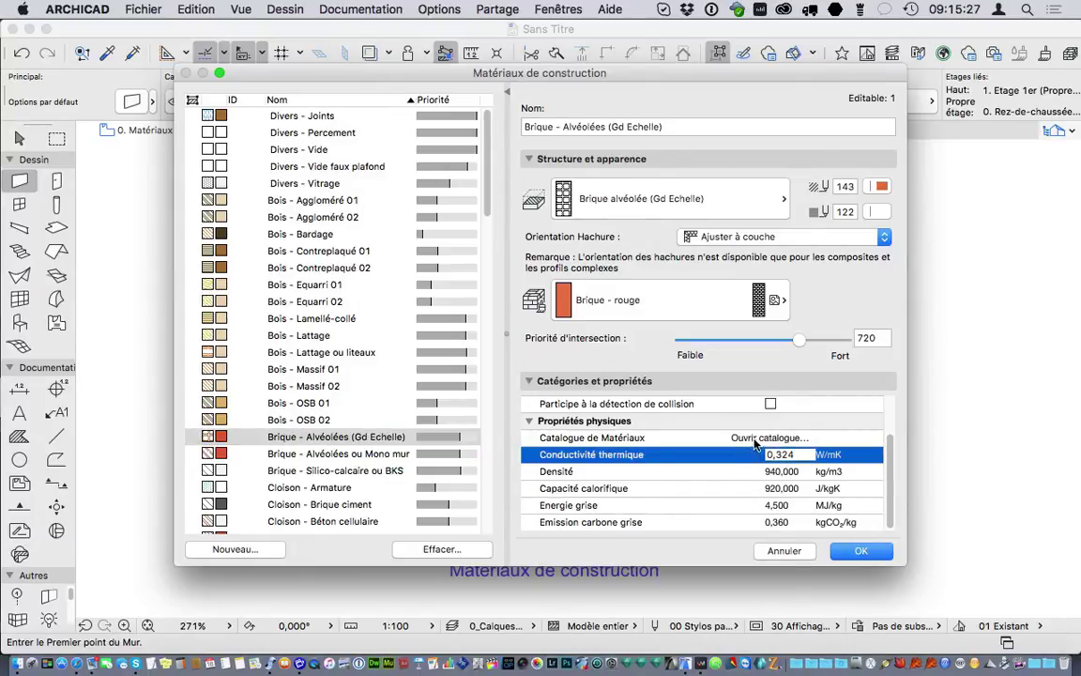
Step: Open the material catalogue for the brick, enlarge it and browse the BETON CELLULAIRE and BOIS ET PANNEAUX BOIS categories, keeping the brick's physical properties
click(755, 441)
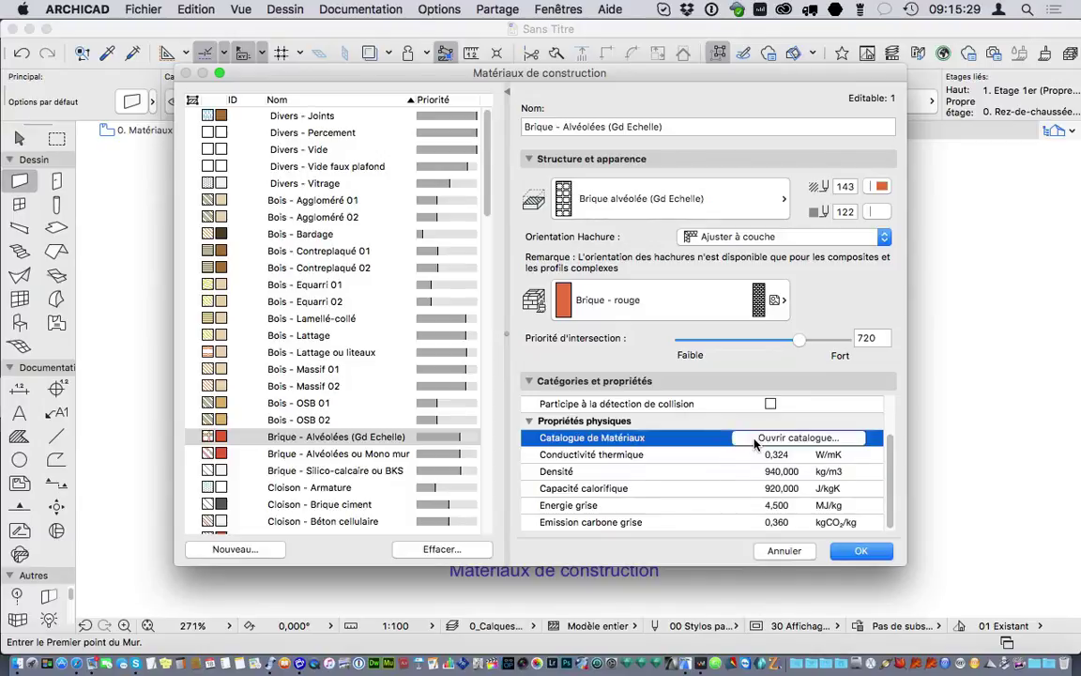
click(755, 439)
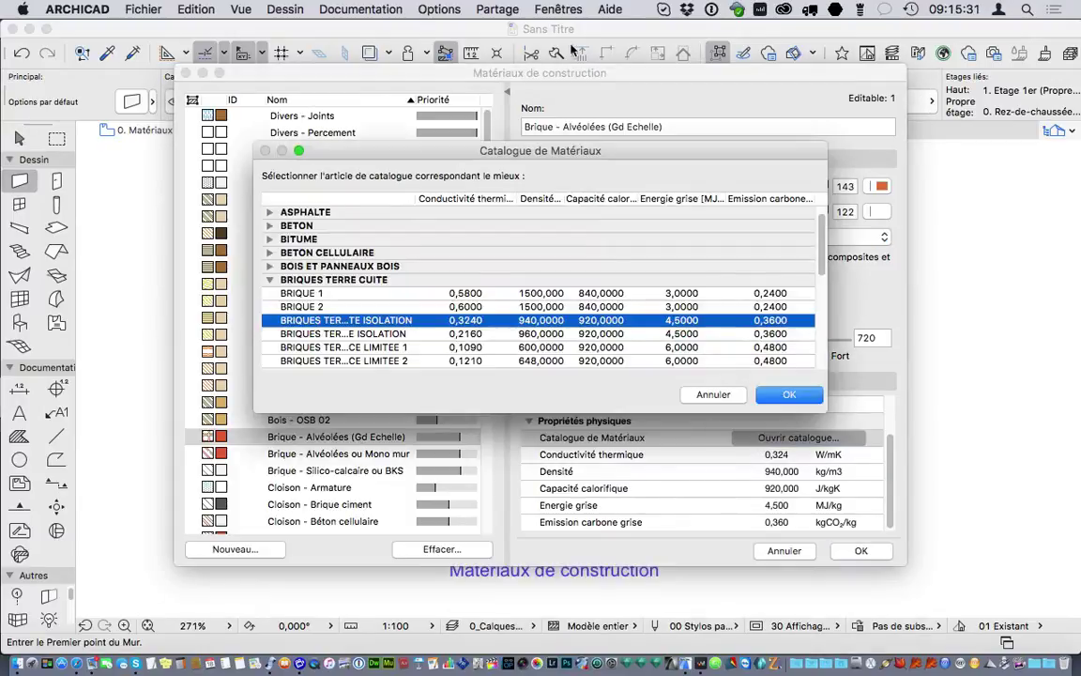
drag(823, 410, 862, 557)
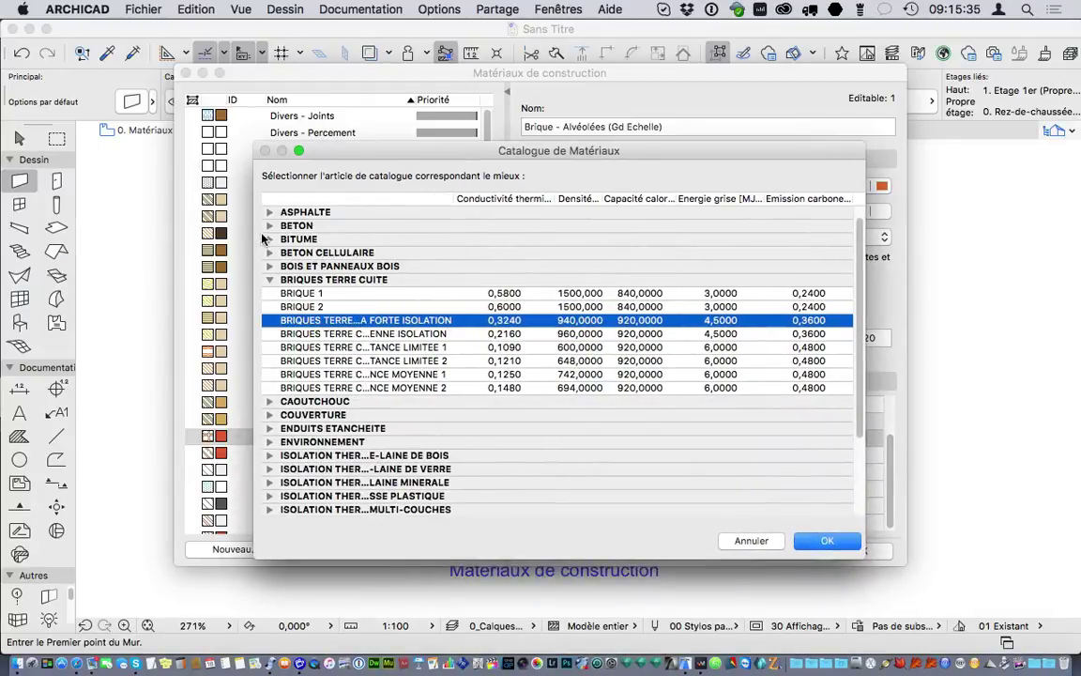
click(269, 252)
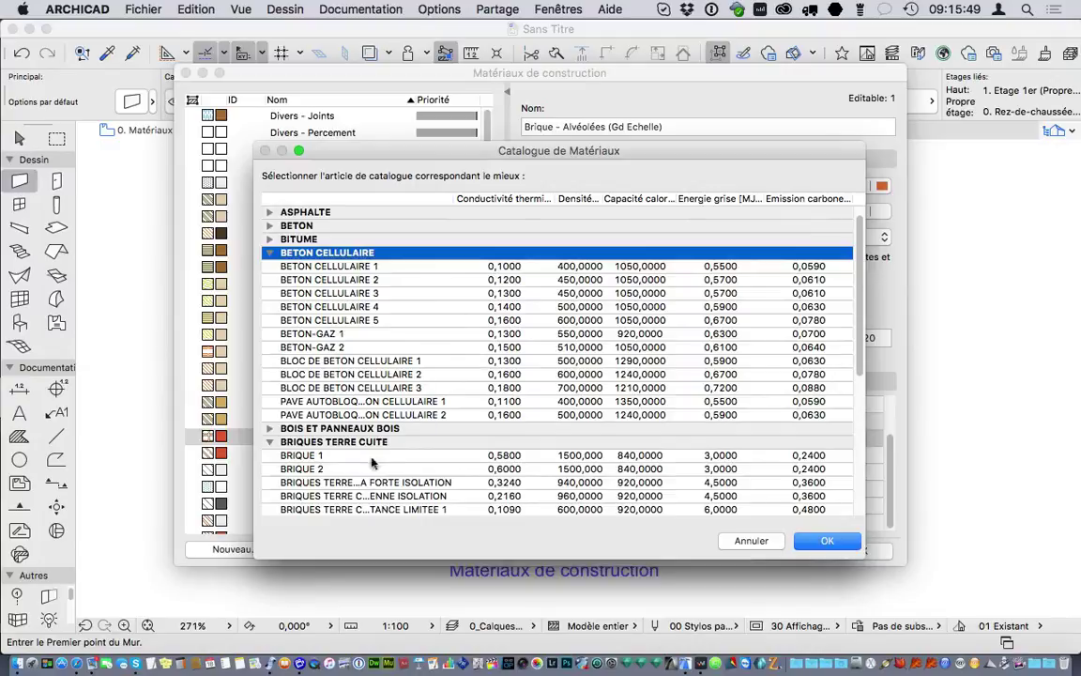
click(269, 428)
scroll(429, 405, down, 10)
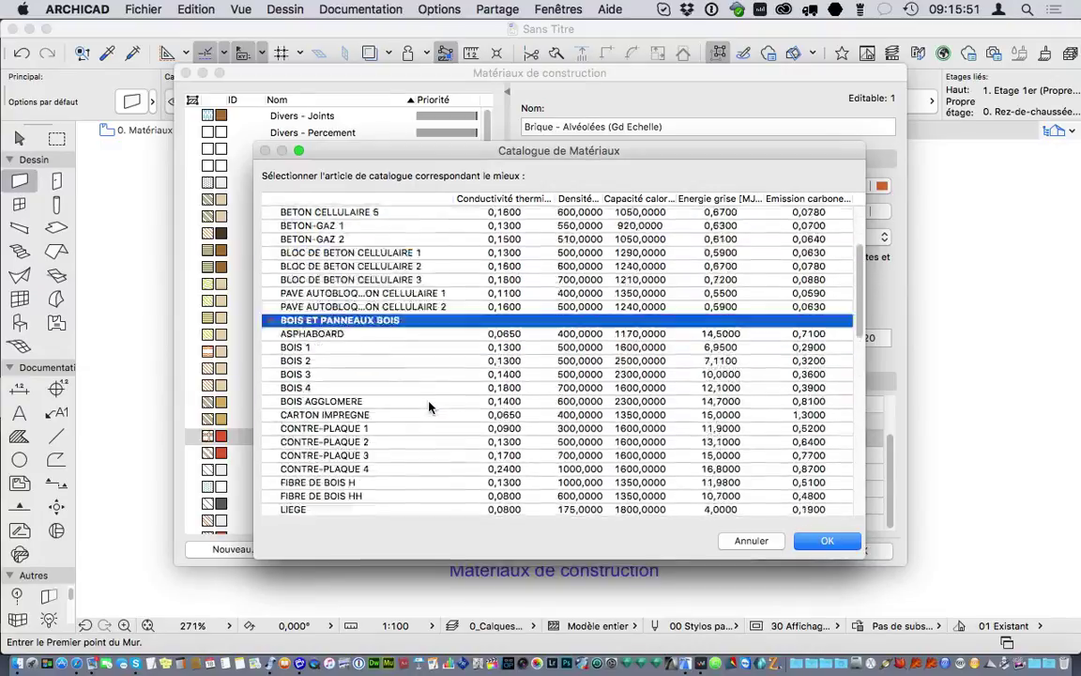
scroll(429, 406, down, 10)
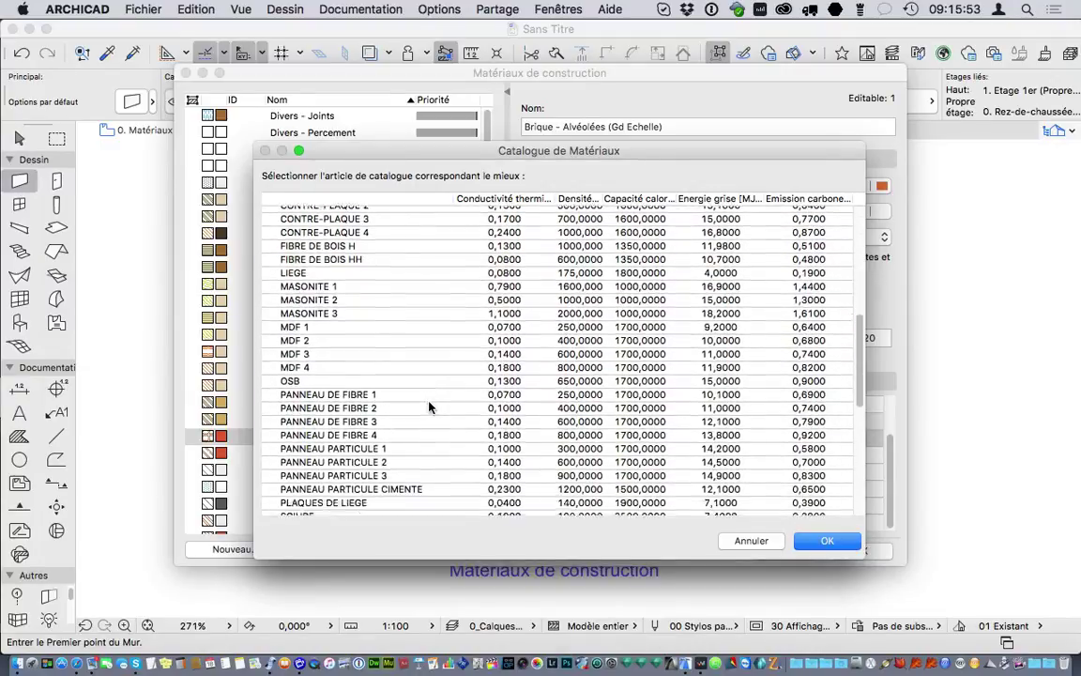
scroll(429, 406, down, 2)
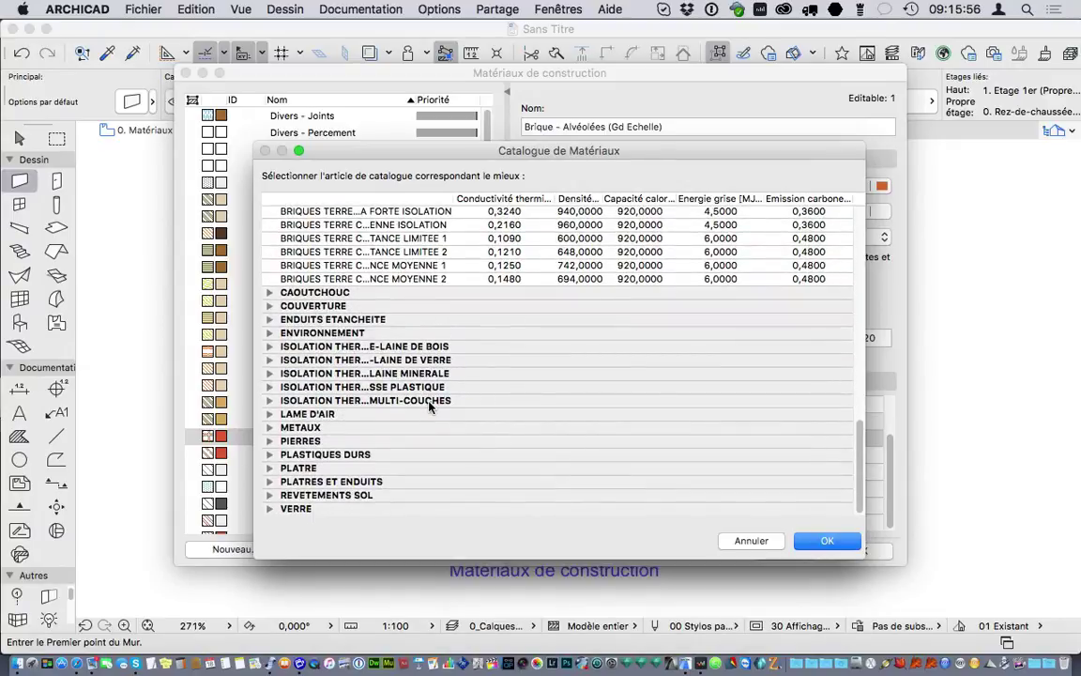
click(826, 544)
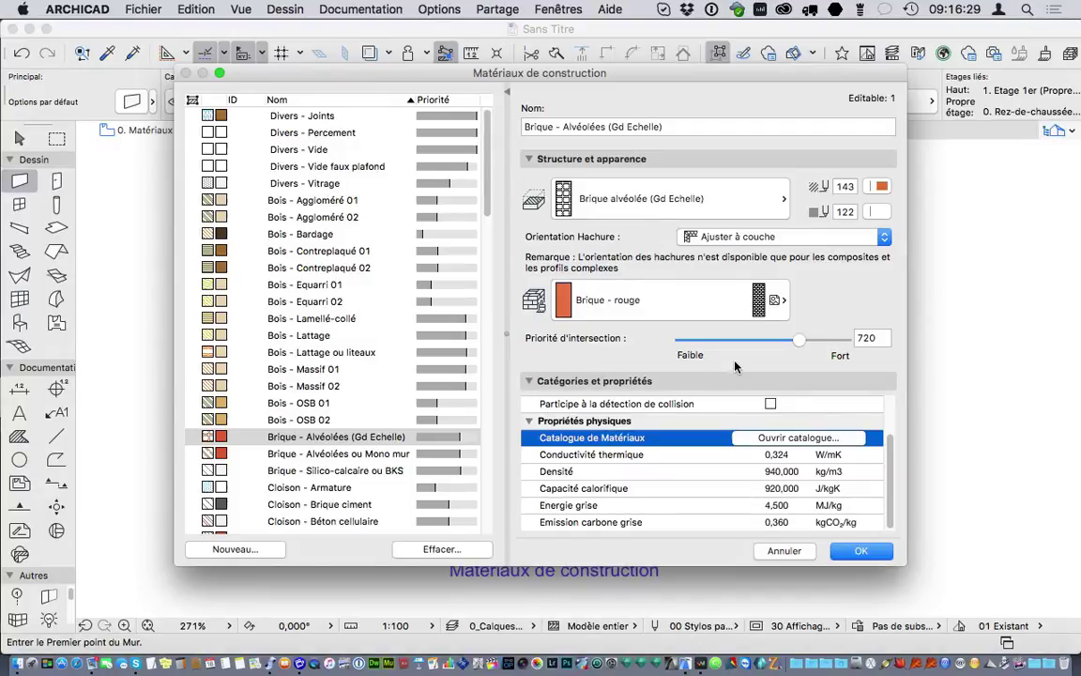
Step: Set the brick's intersection priority to 656 and try the materials list's name and priority sorting, ending with ascending priority
drag(798, 338, 786, 364)
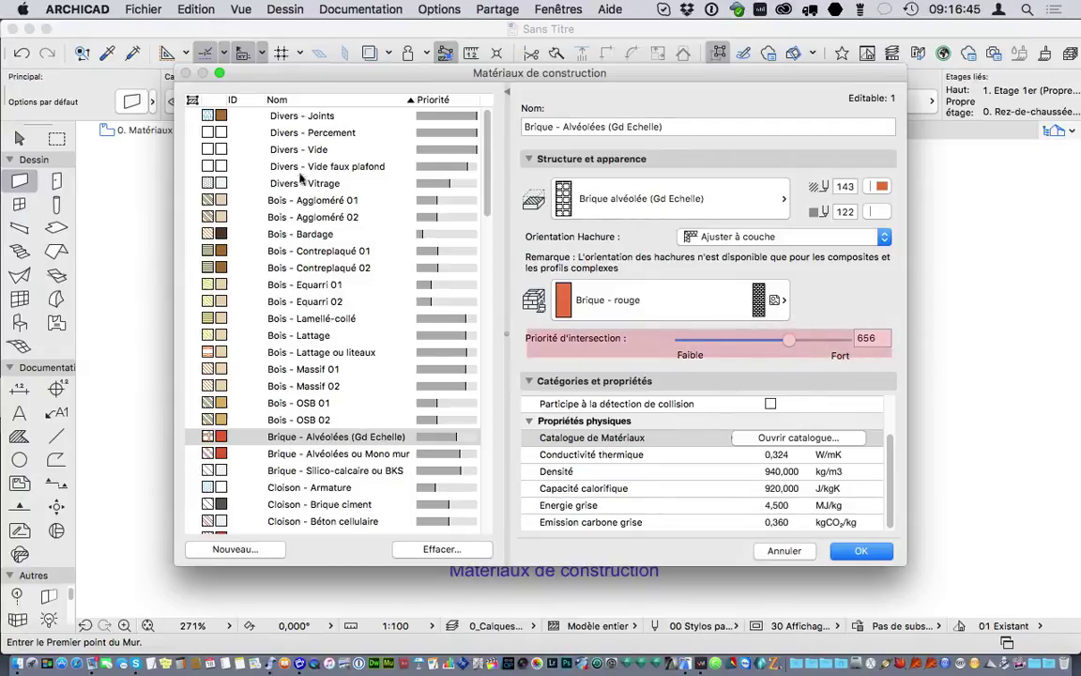
click(279, 102)
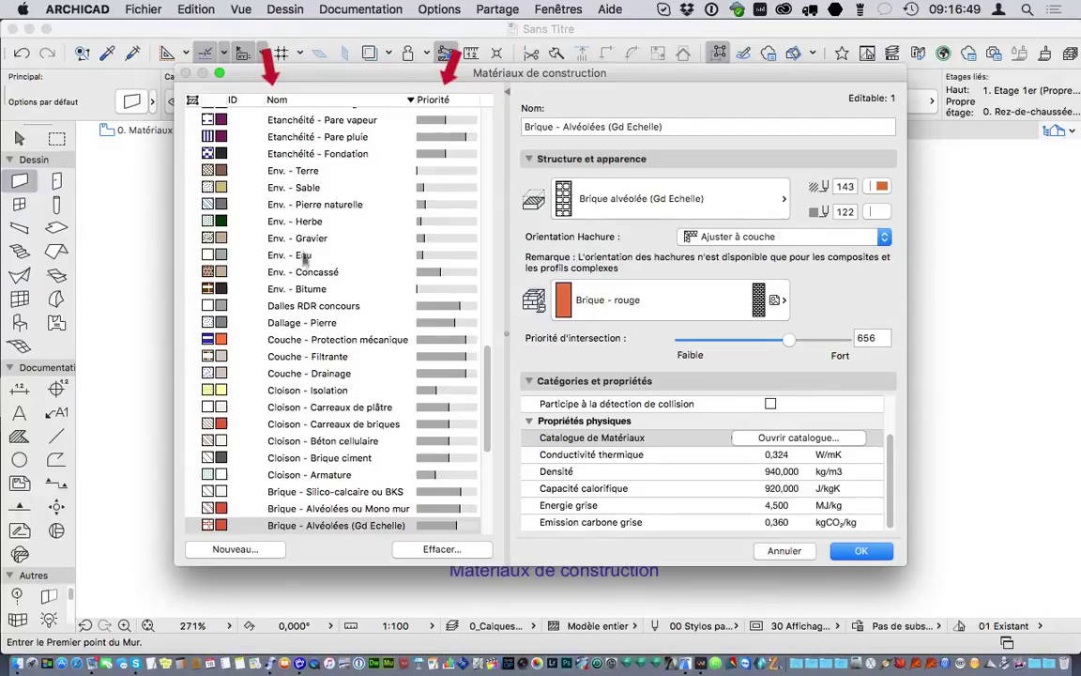
click(434, 101)
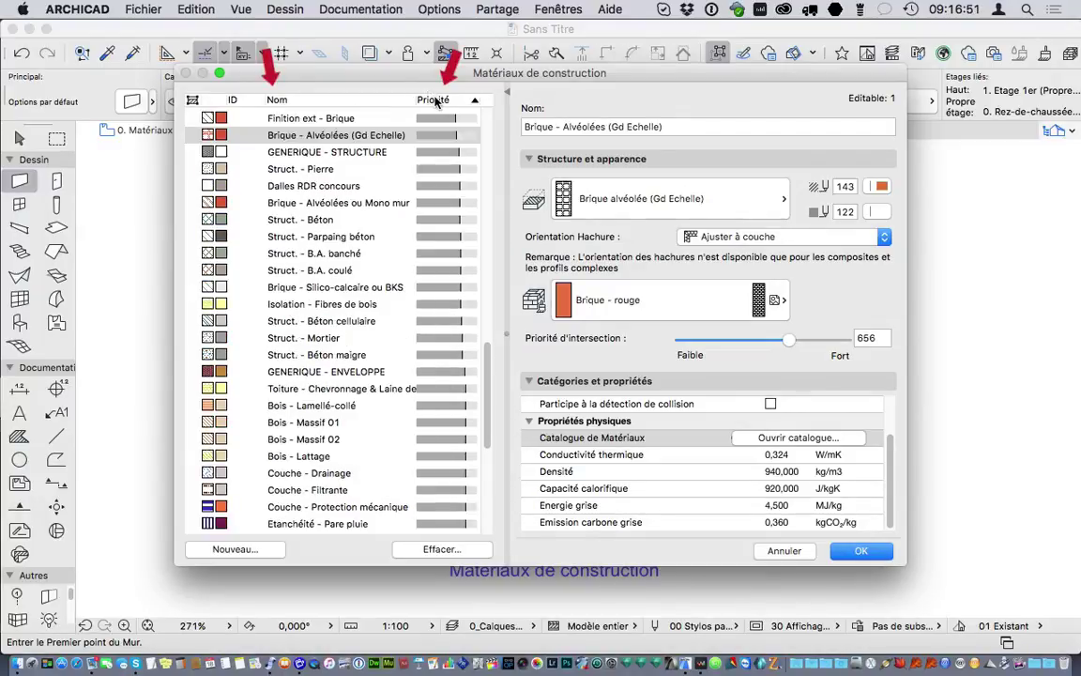
click(434, 101)
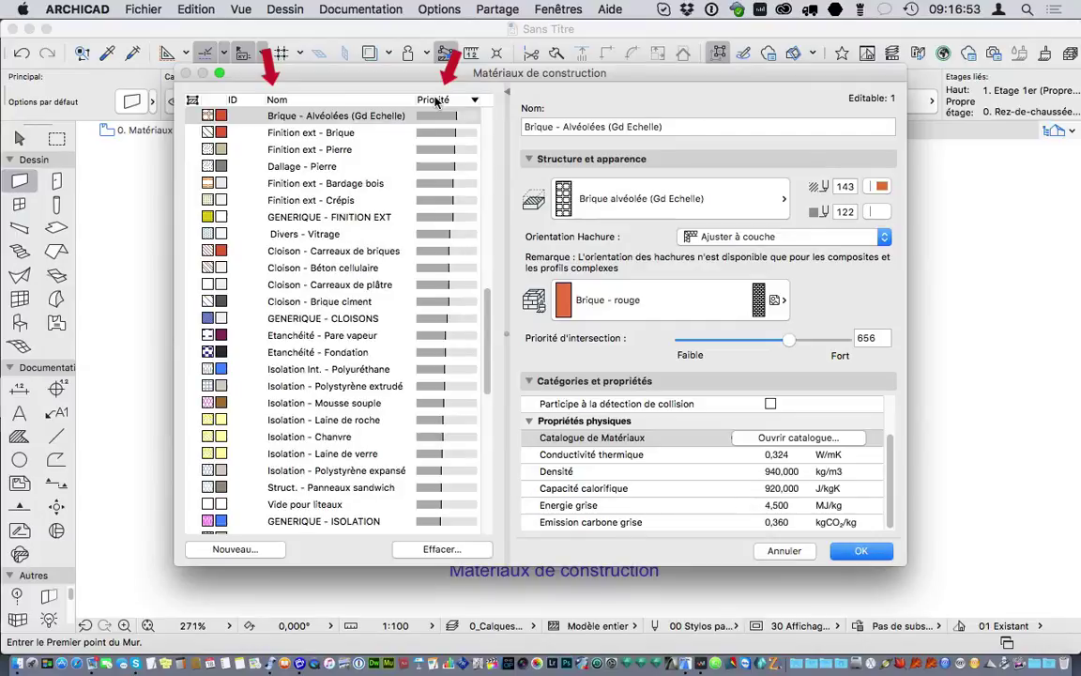
click(434, 100)
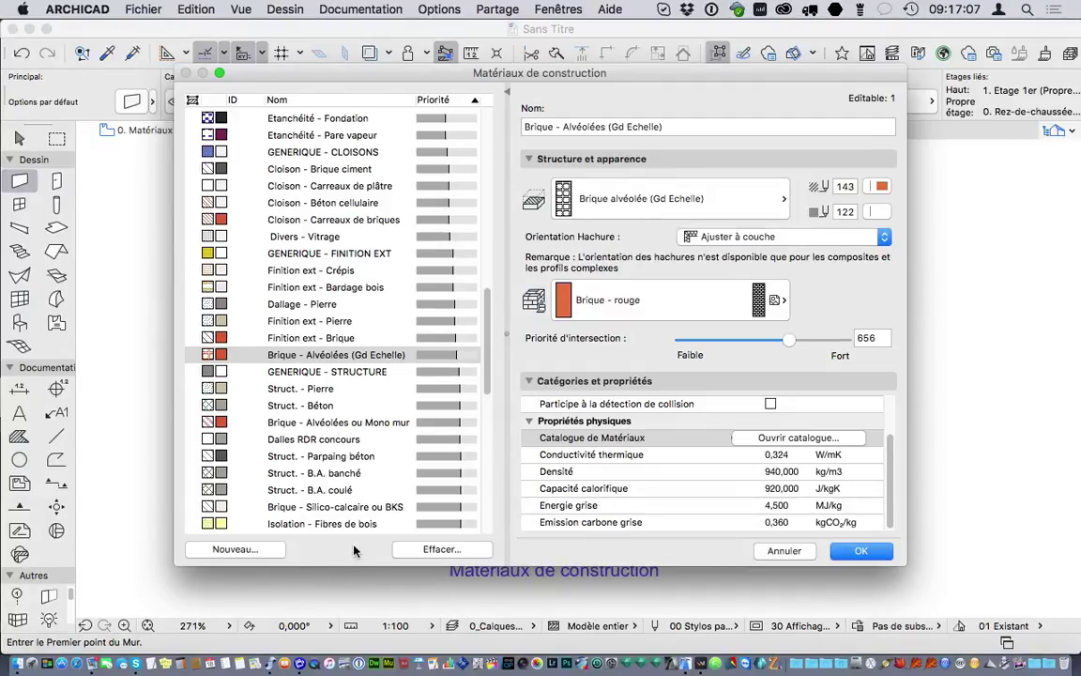
Step: Examine the Nouveau and Dupliquer options for adding a building material based on the brick, and leave without creating one
click(265, 550)
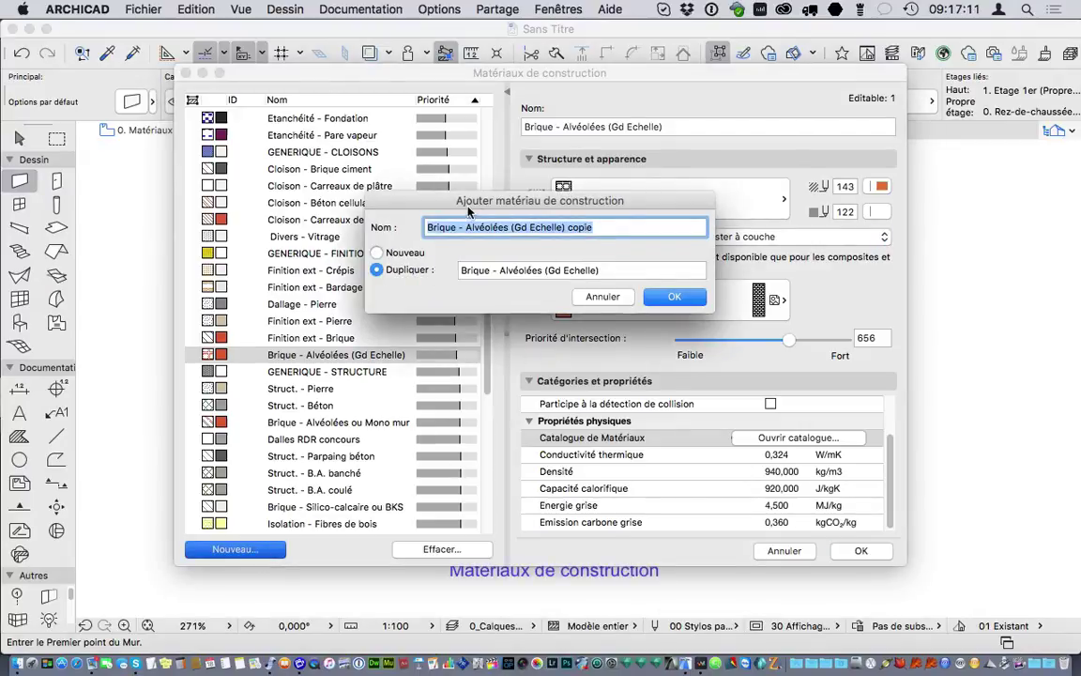
click(403, 252)
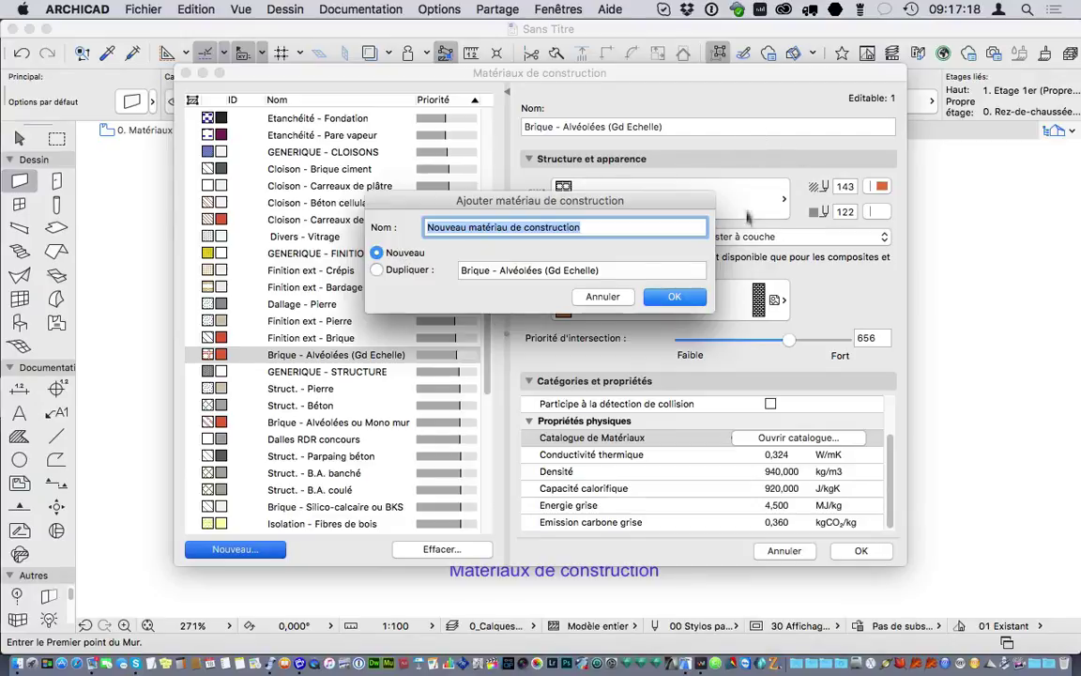
click(396, 272)
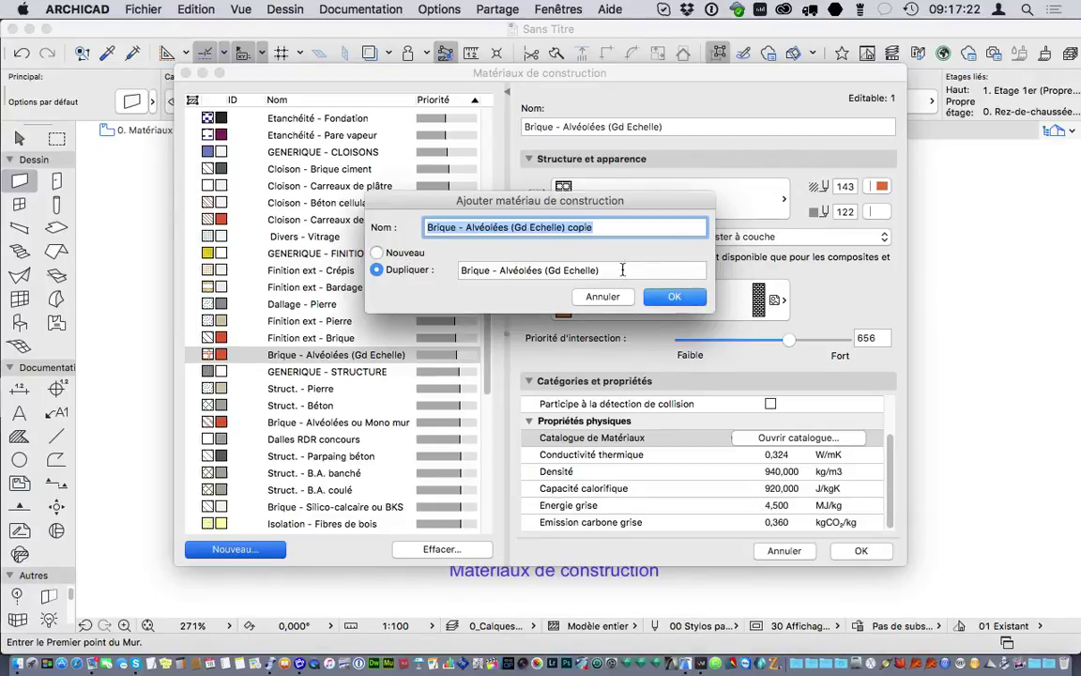
double_click(607, 226)
drag(606, 226, 469, 227)
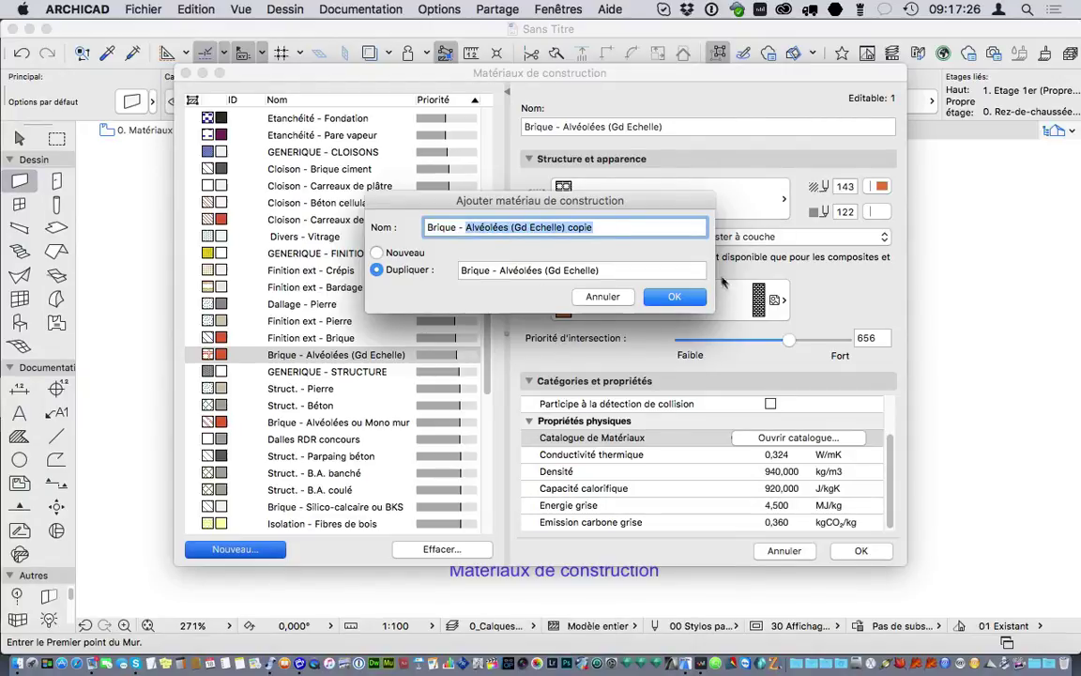
click(595, 297)
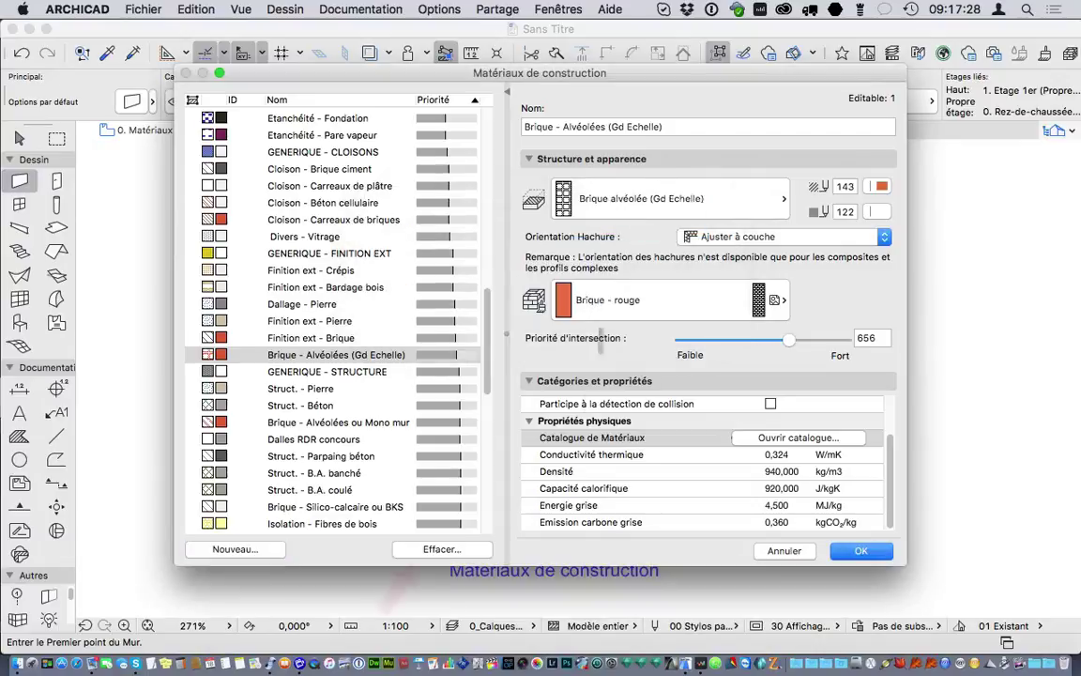